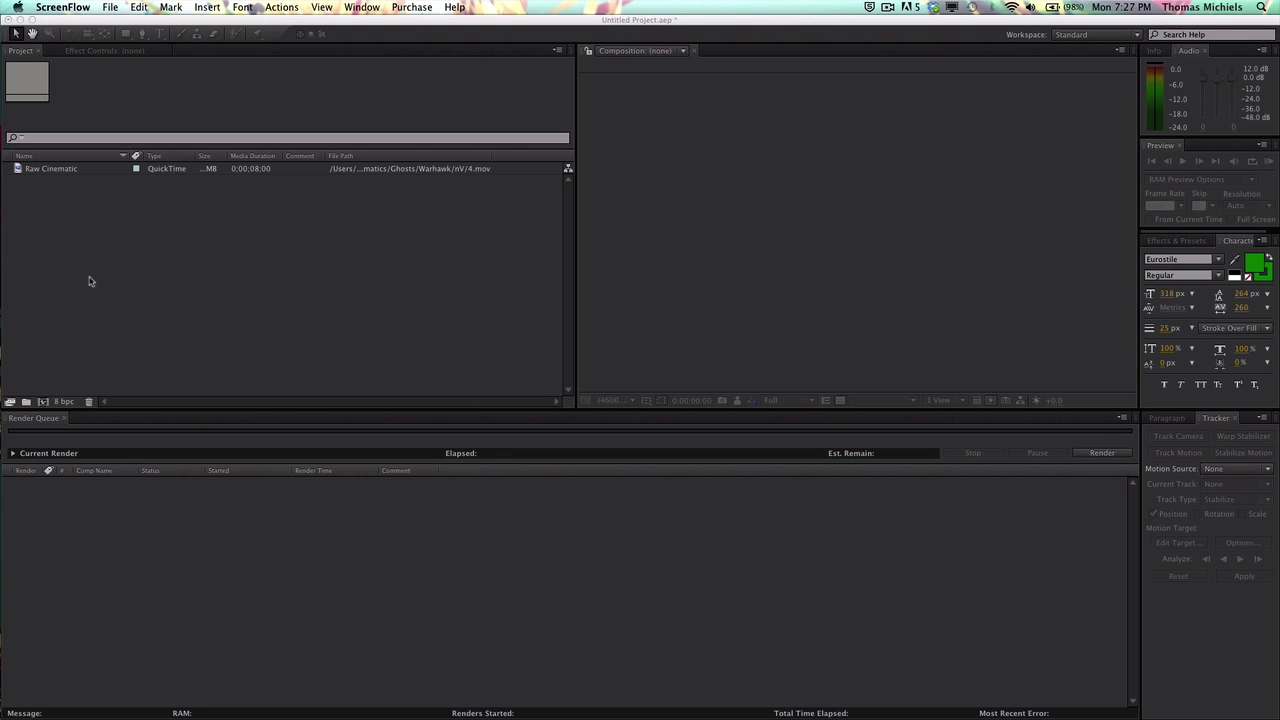
- Create a new composition from the Raw Cinematic footage in the project
click(80, 245)
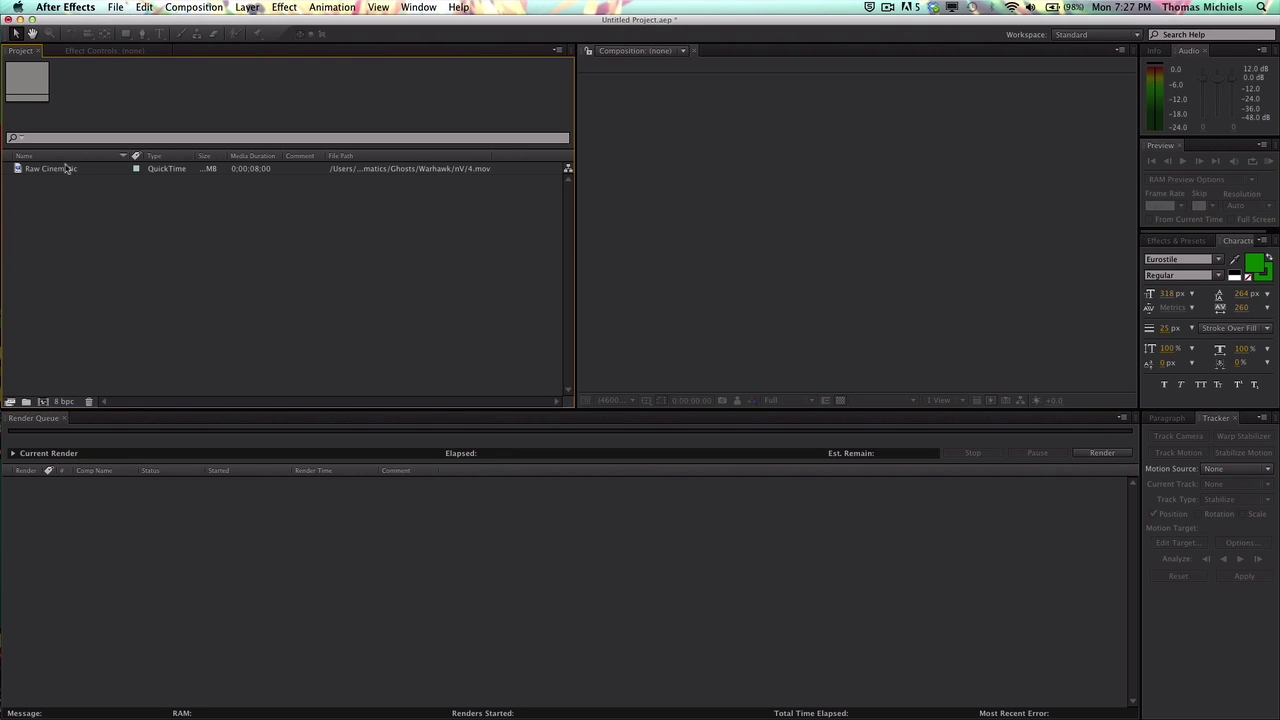
drag(68, 168, 45, 403)
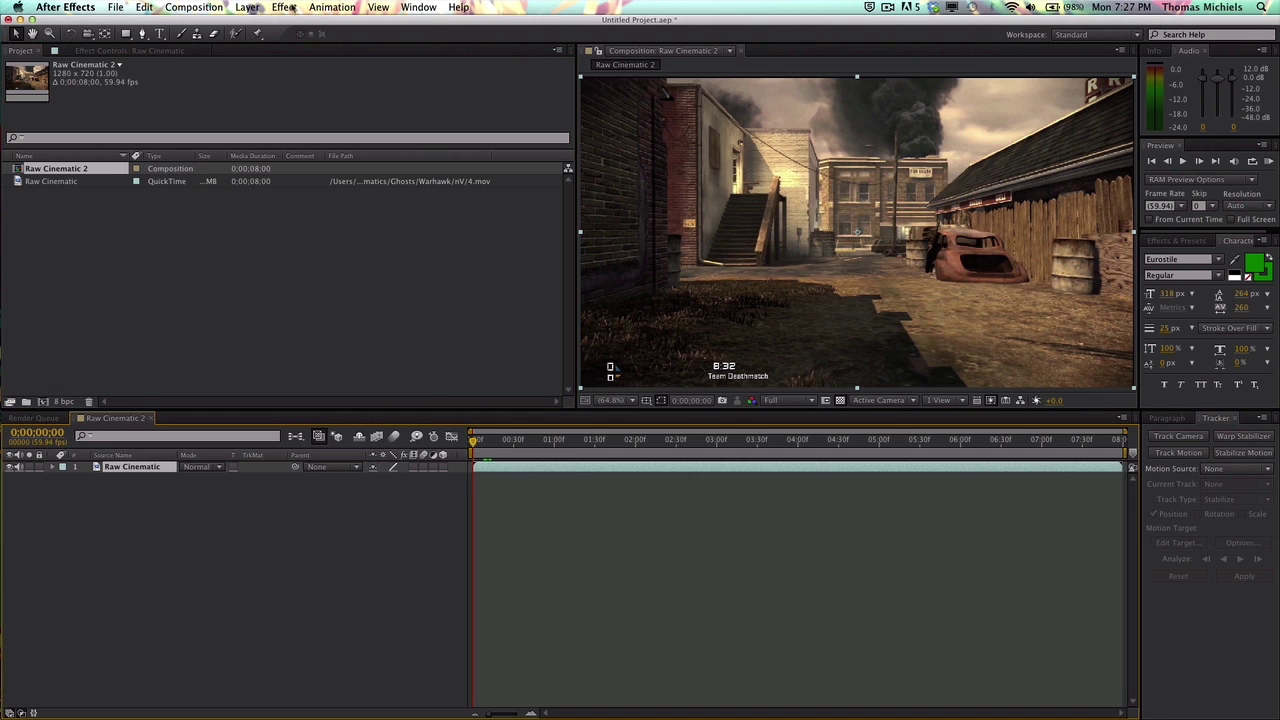
click(289, 8)
mouse_move(340, 503)
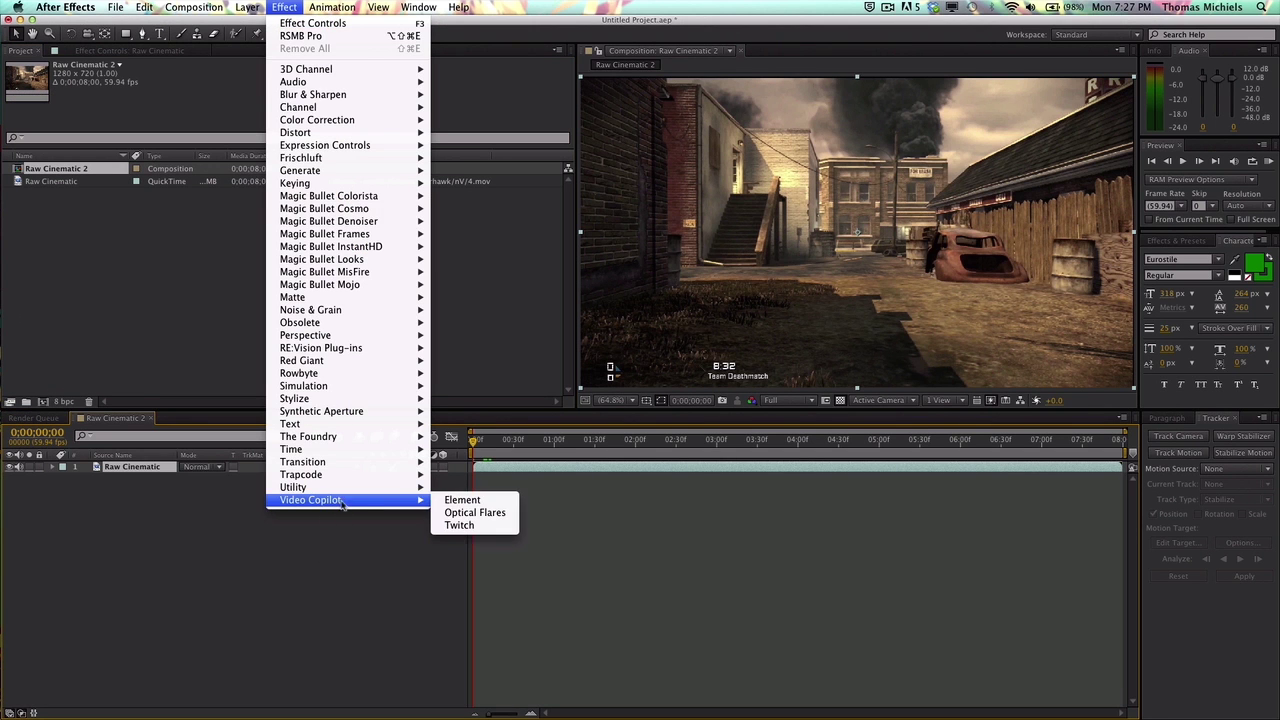
click(330, 687)
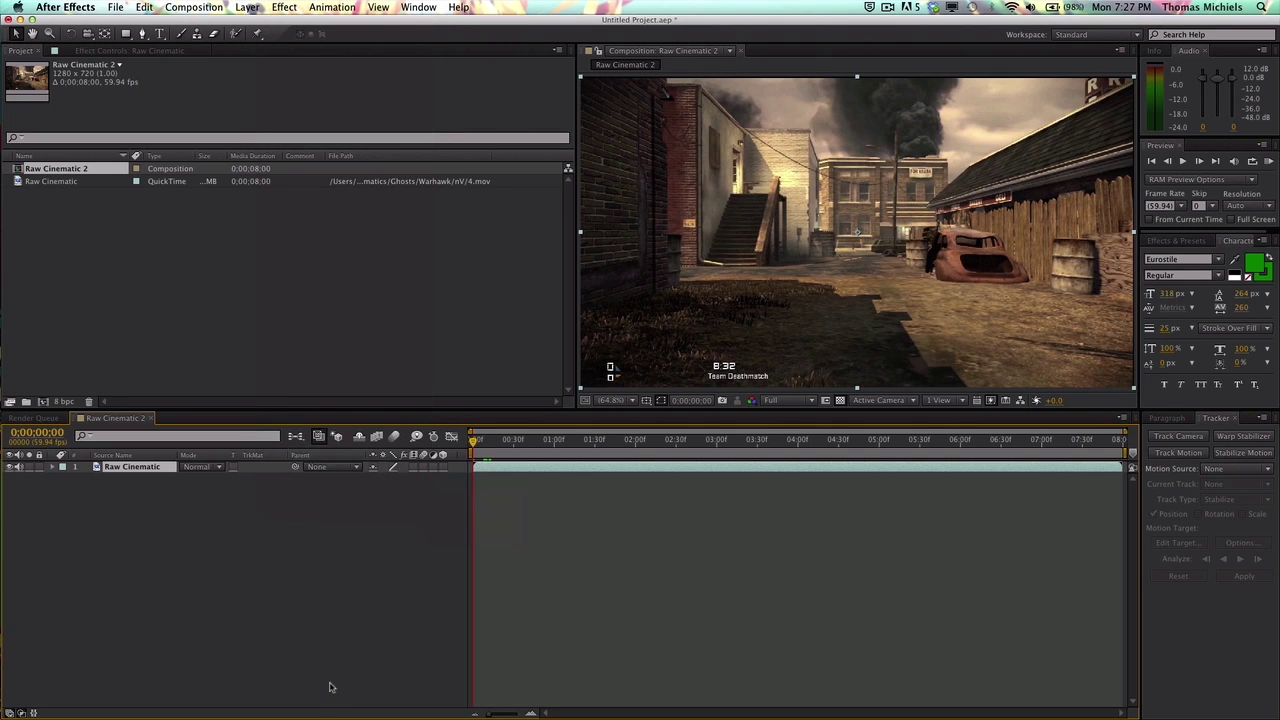
- Shift the Raw Cinematic layer about 40 frames earlier so the composition starts further into the clip
click(792, 473)
click(839, 468)
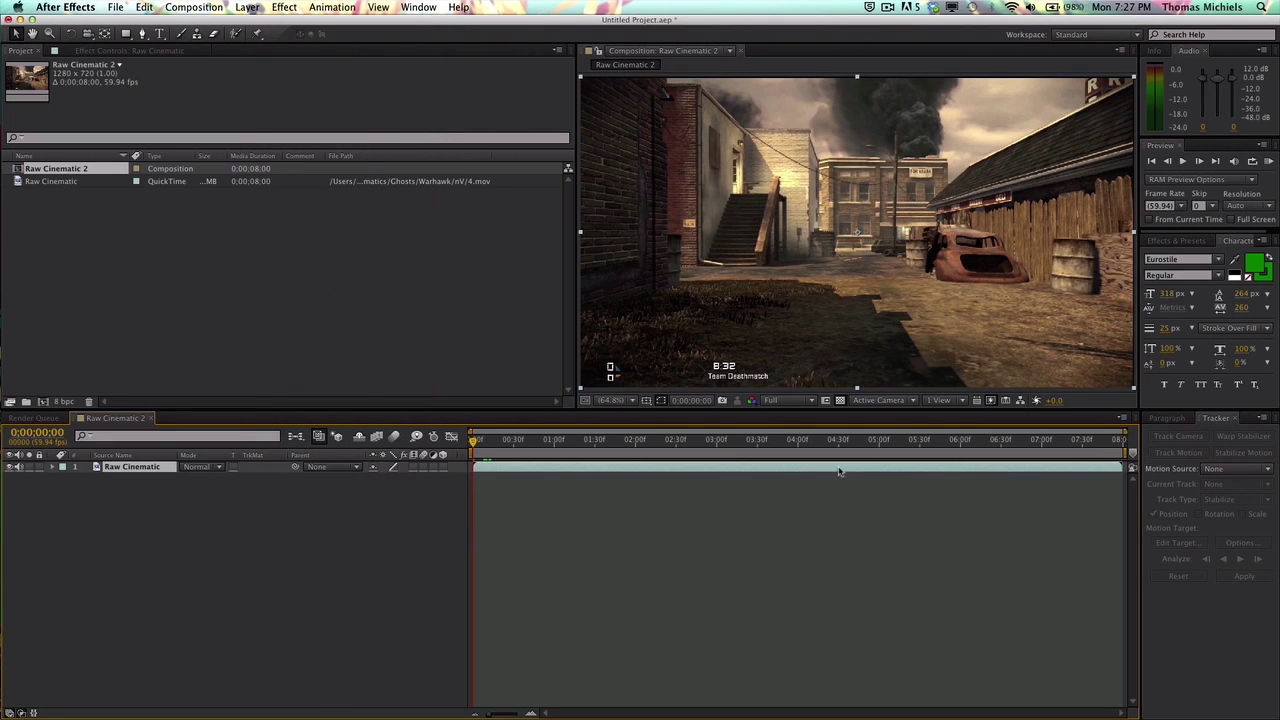
drag(838, 470, 788, 467)
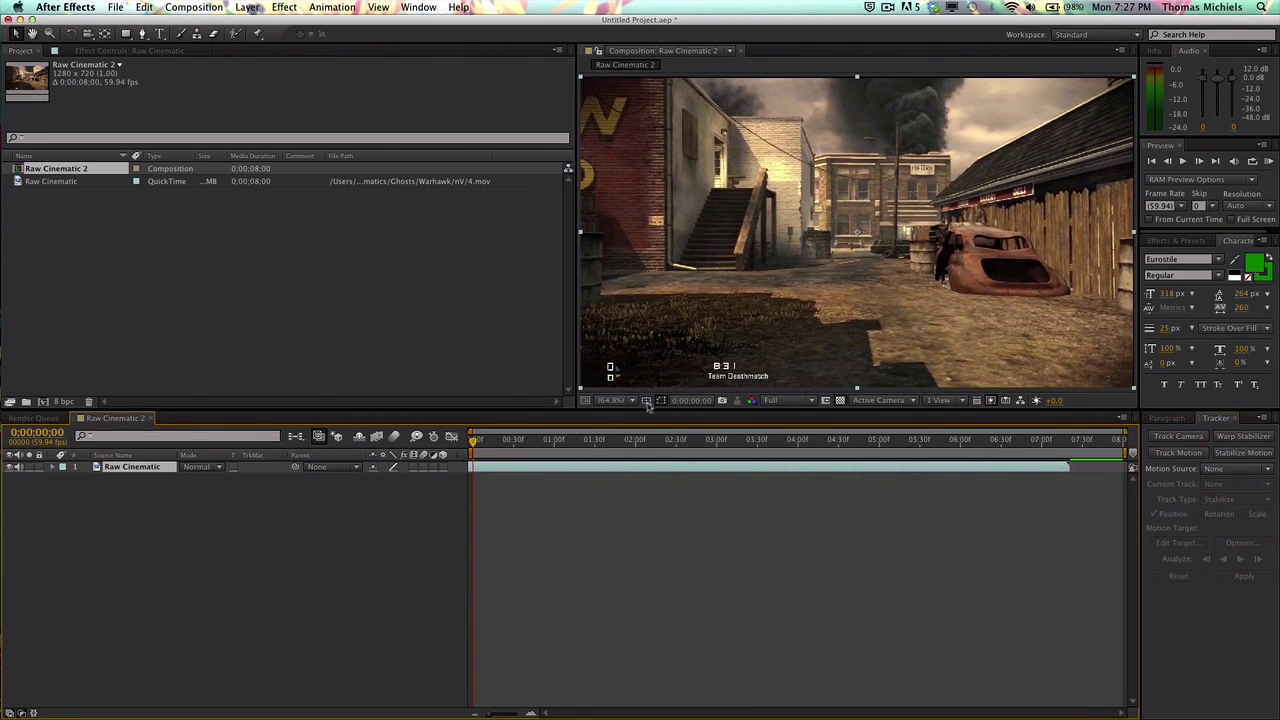
- Examine the wall lamp beside the building's door at 200% magnification, and fit the whole frame in the viewer again
scroll(669, 196, up, 2)
key(space)
drag(671, 193, 1096, 402)
drag(975, 222, 941, 242)
key(g)
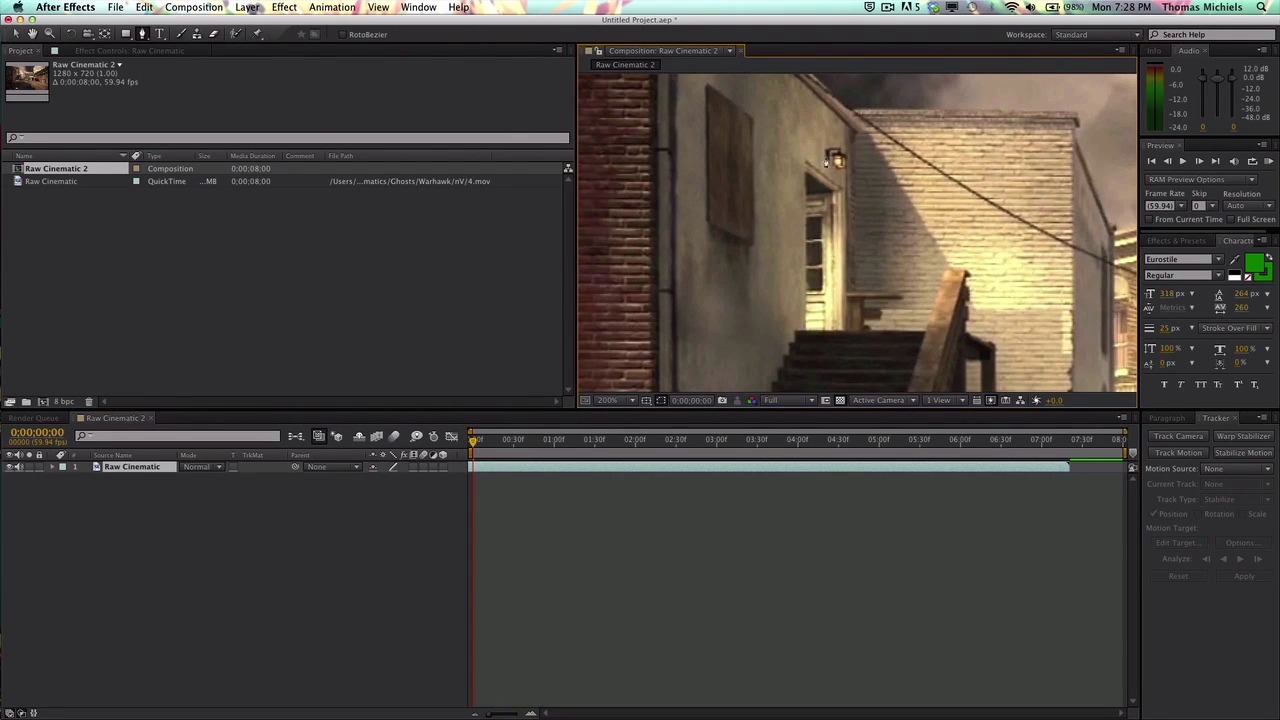
key(h)
click(607, 400)
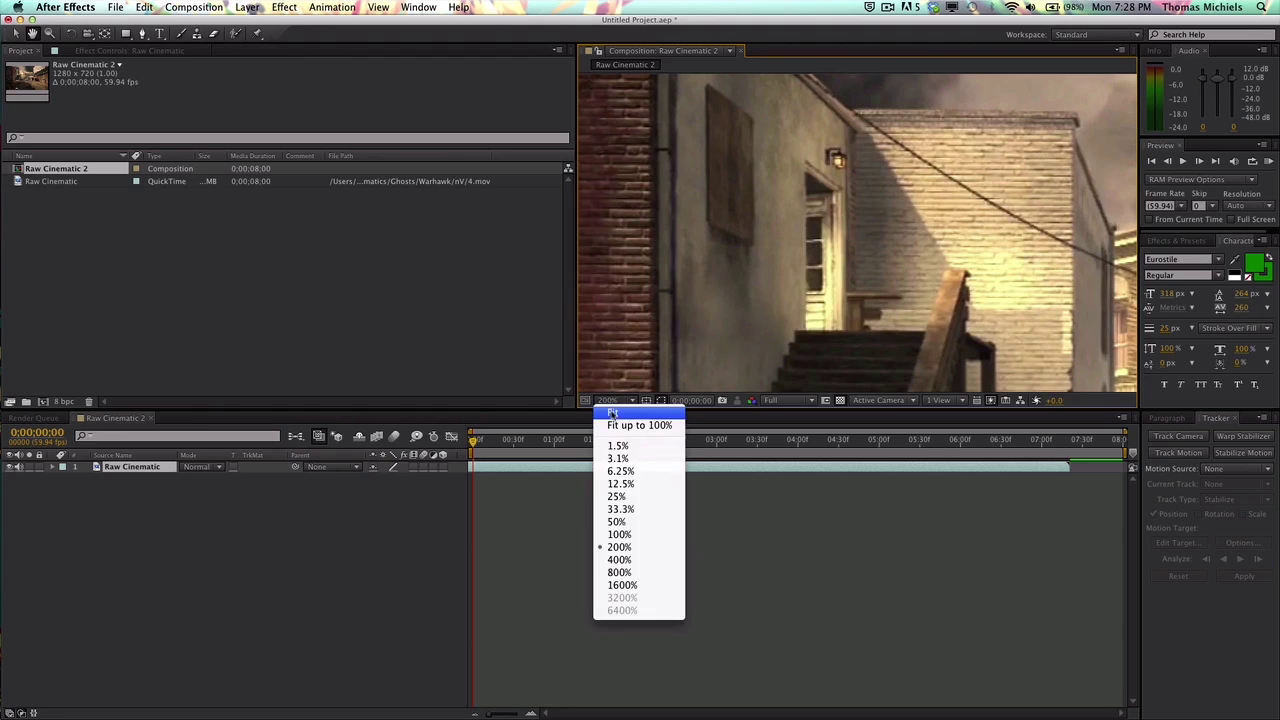
click(634, 423)
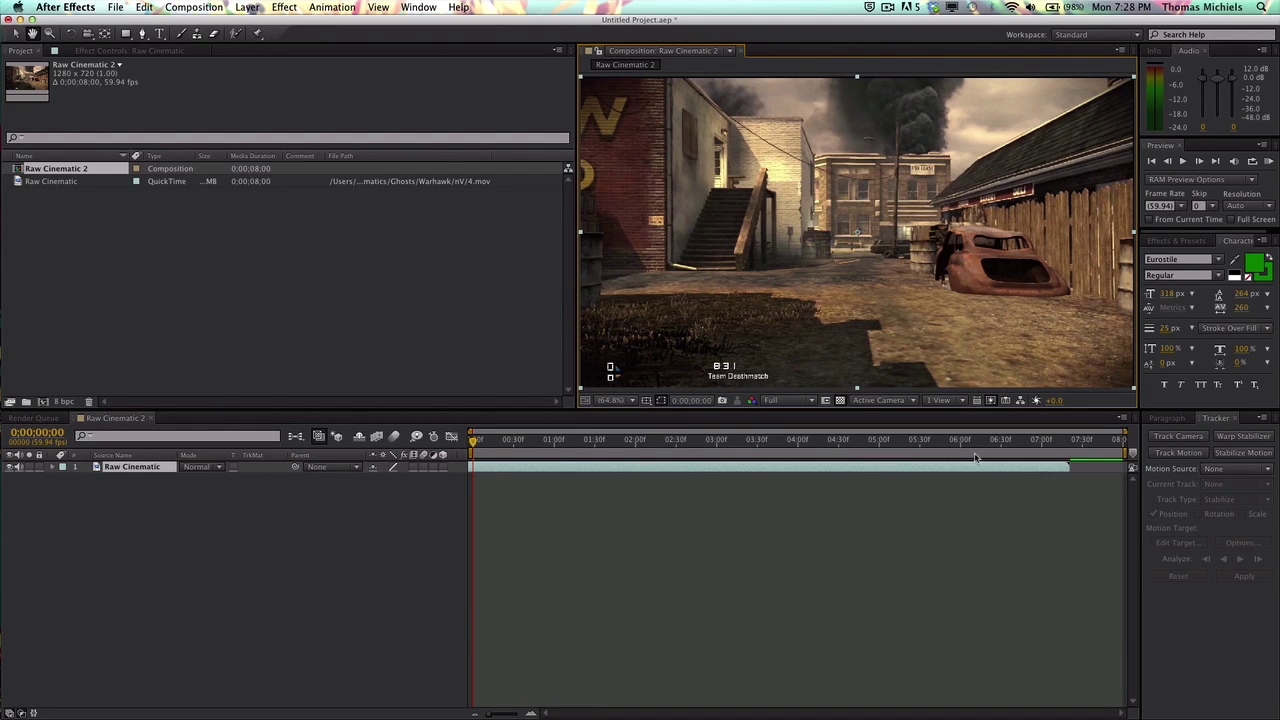
click(404, 7)
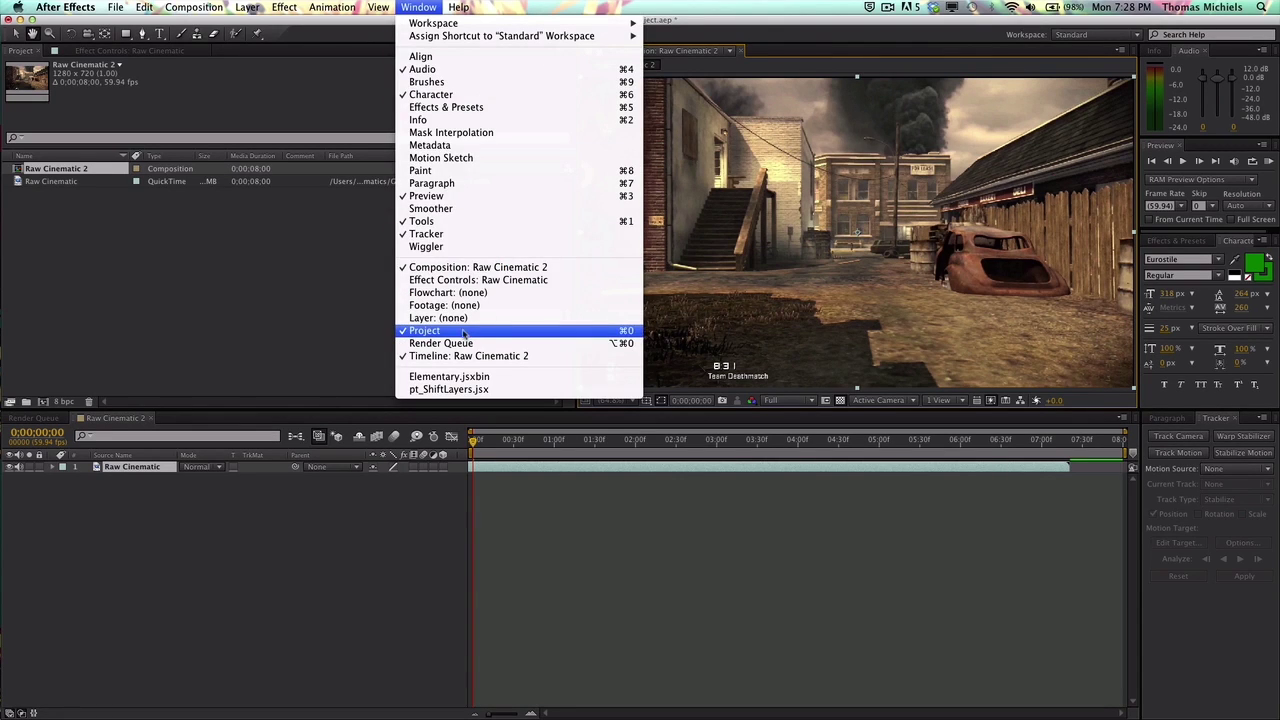
click(990, 549)
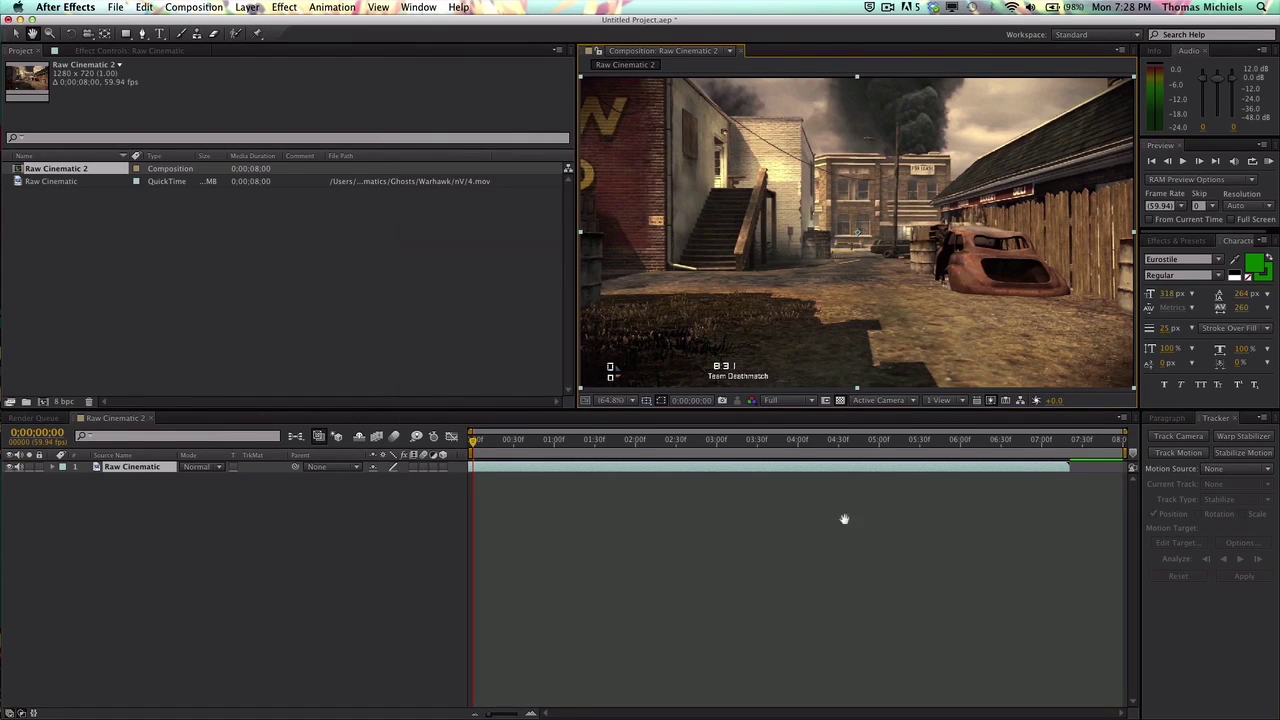
- End the work area at 0;00;02;52, trim the composition to it and return to the first frame
click(517, 466)
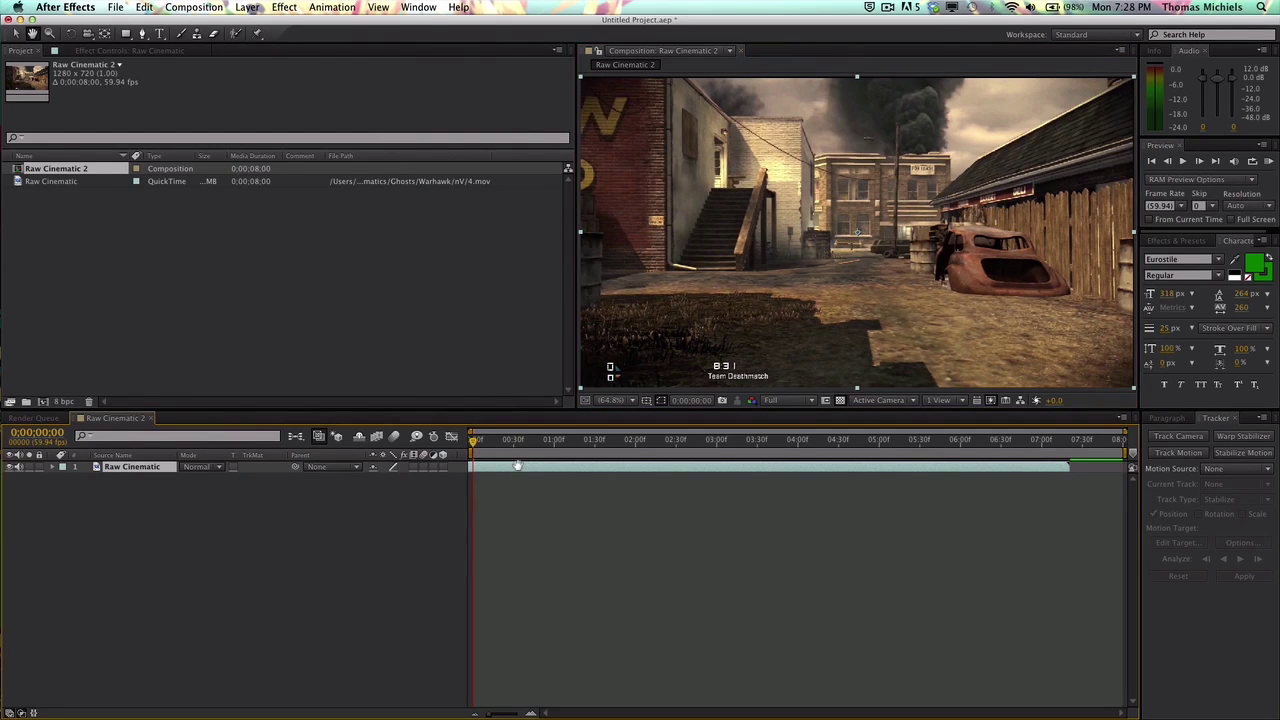
drag(478, 446, 707, 442)
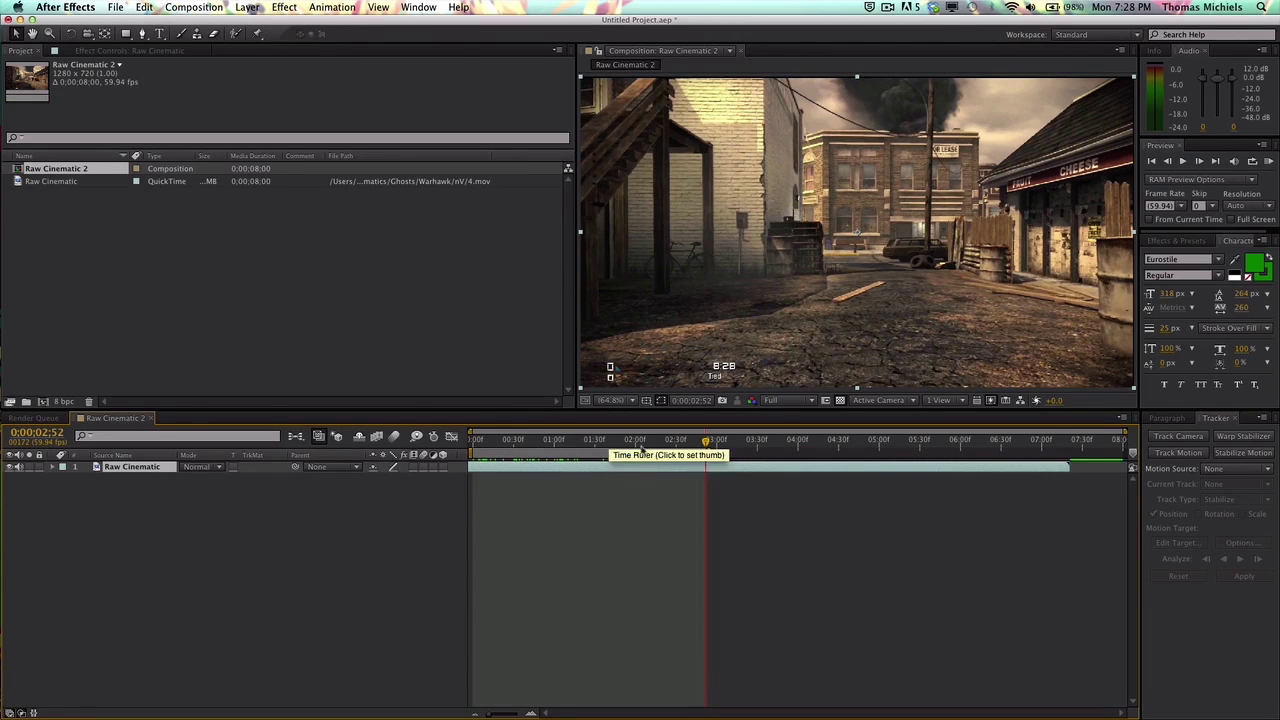
right_click(606, 457)
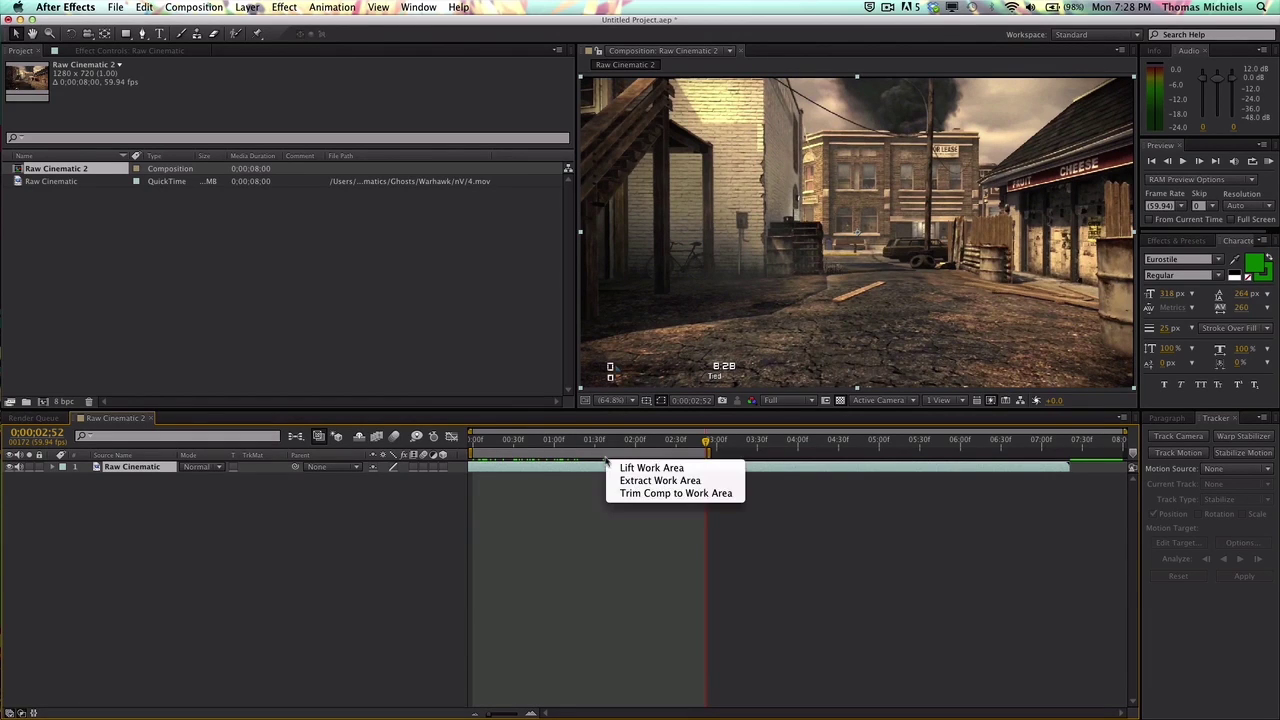
click(676, 493)
mouse_move(1064, 440)
mouse_down()
mouse_move(849, 442)
mouse_move(1075, 442)
mouse_up()
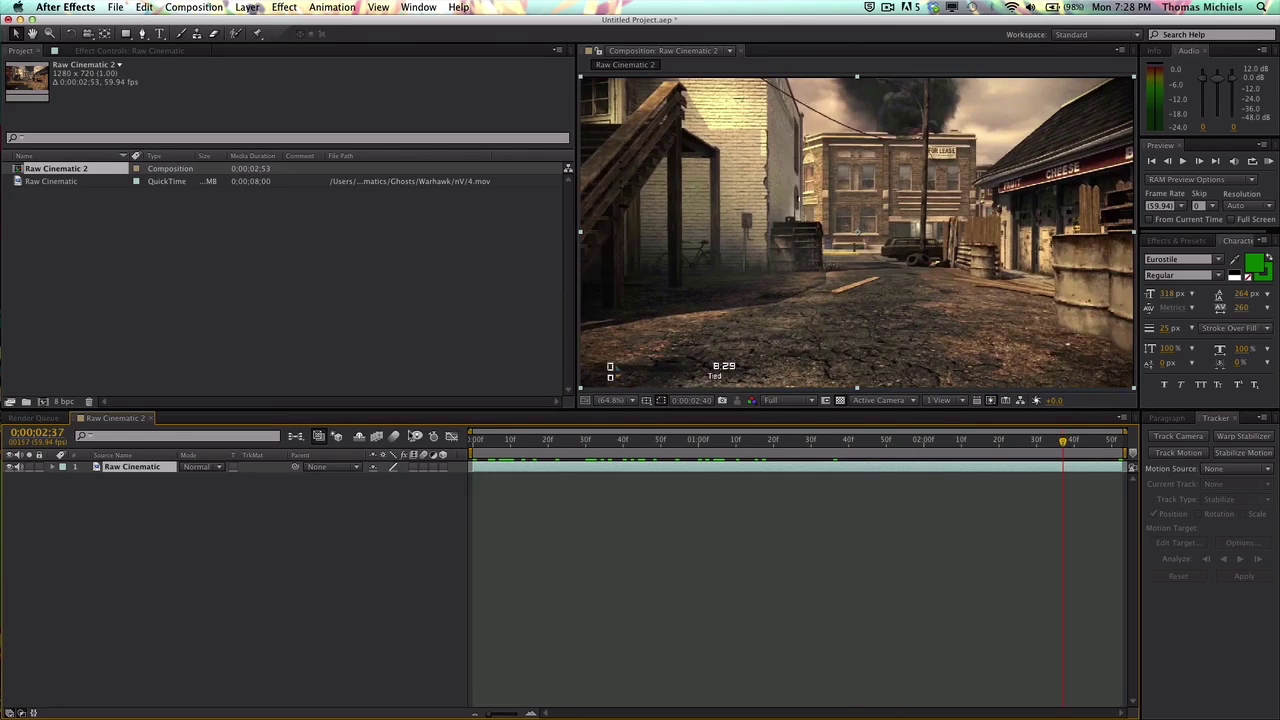
key(Home)
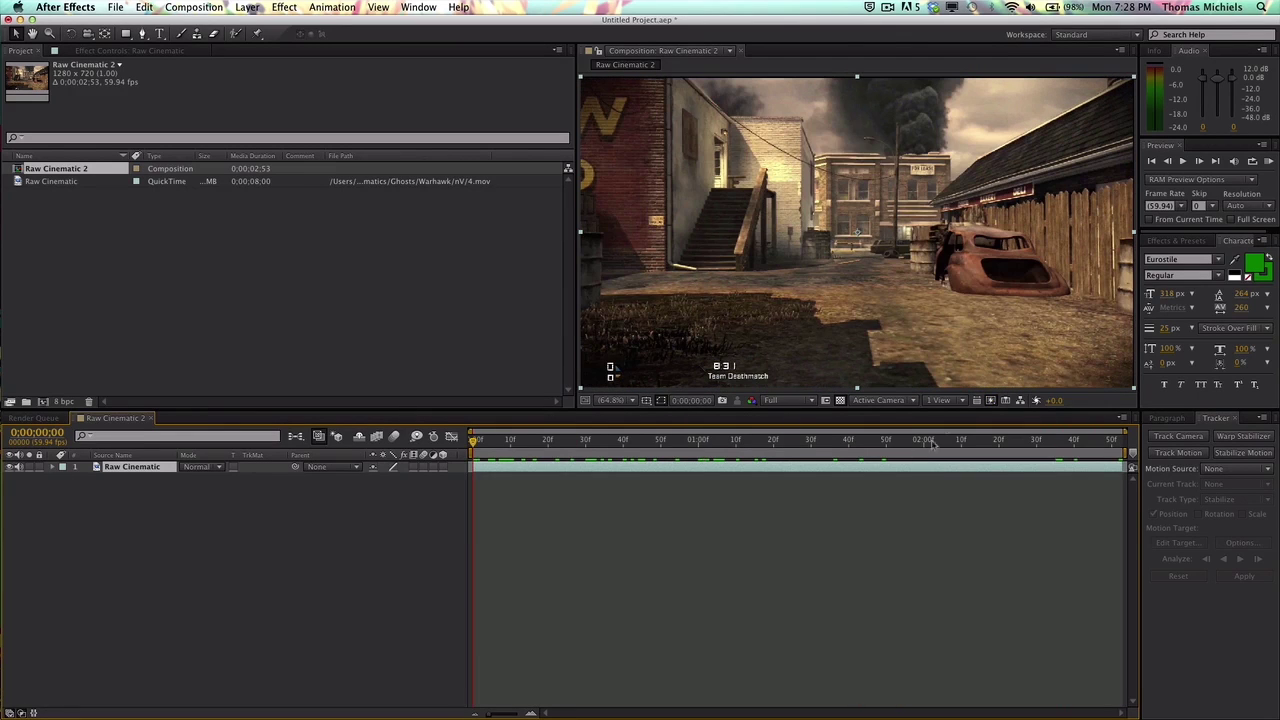
- Run Track Camera on the Raw Cinematic layer to analyze its camera motion
click(762, 558)
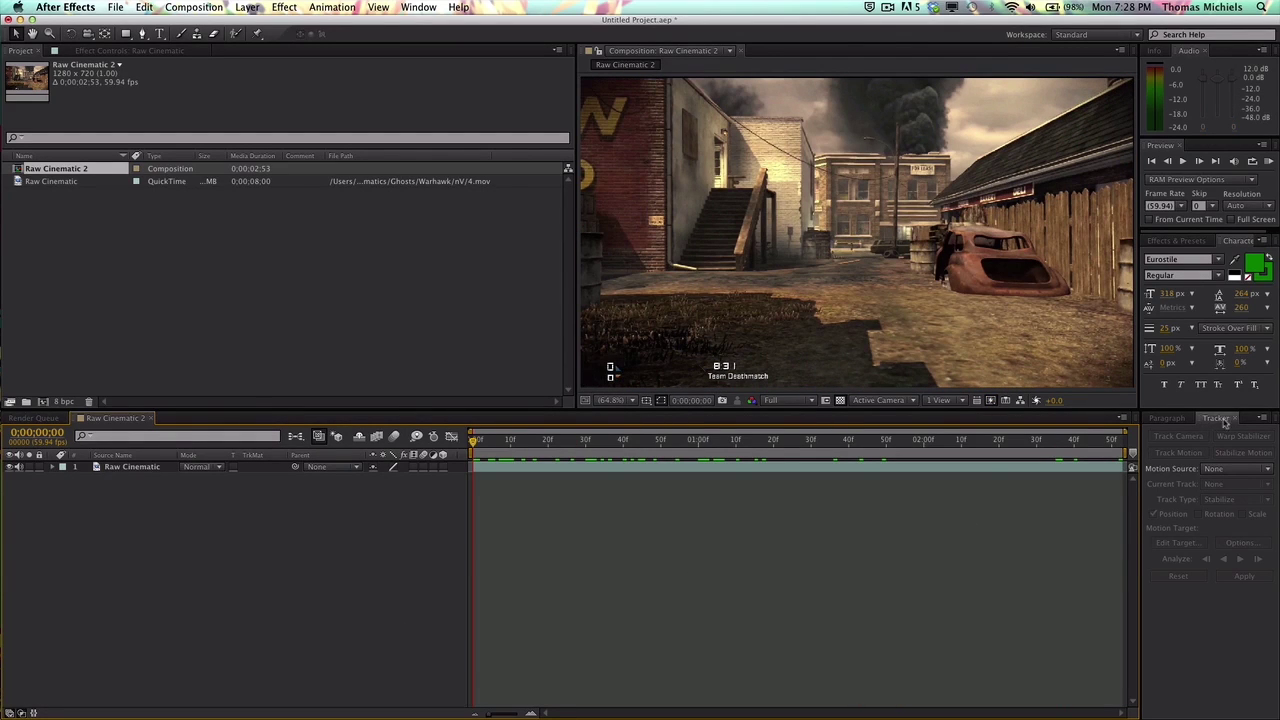
click(811, 466)
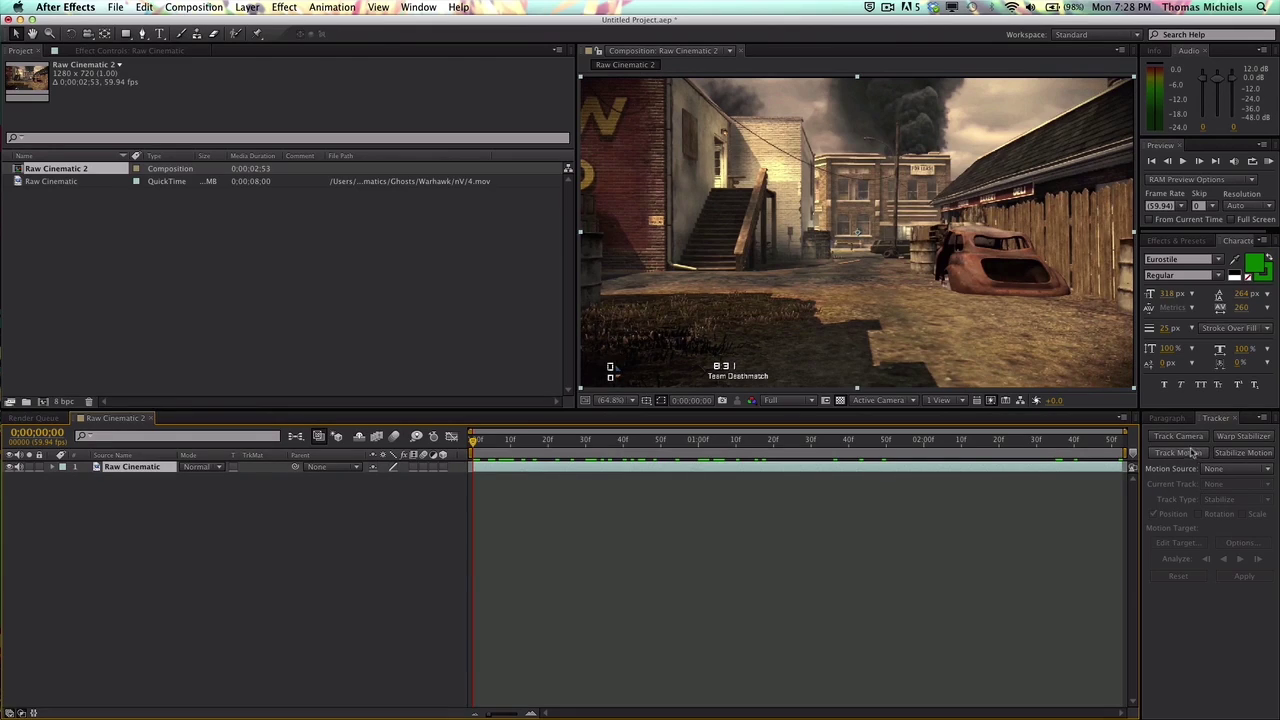
click(1180, 437)
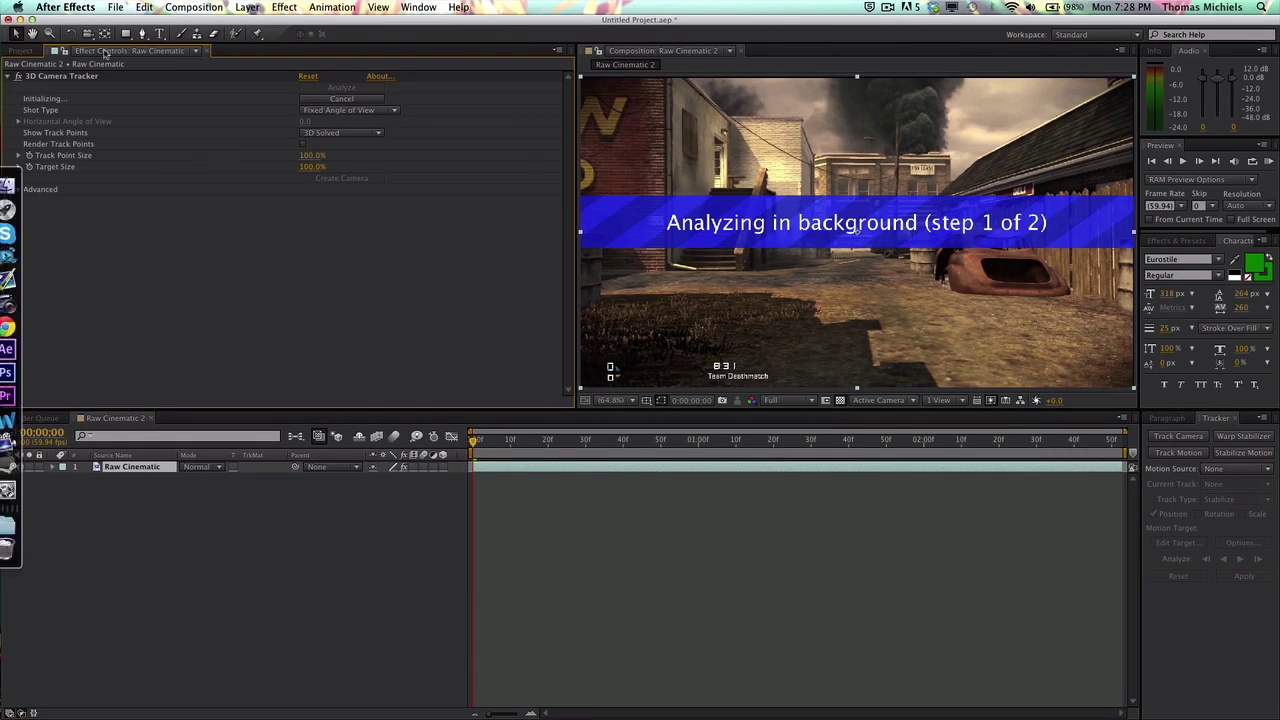
- Create a new black solid layer named Flare at 1280 × 720 px
click(247, 7)
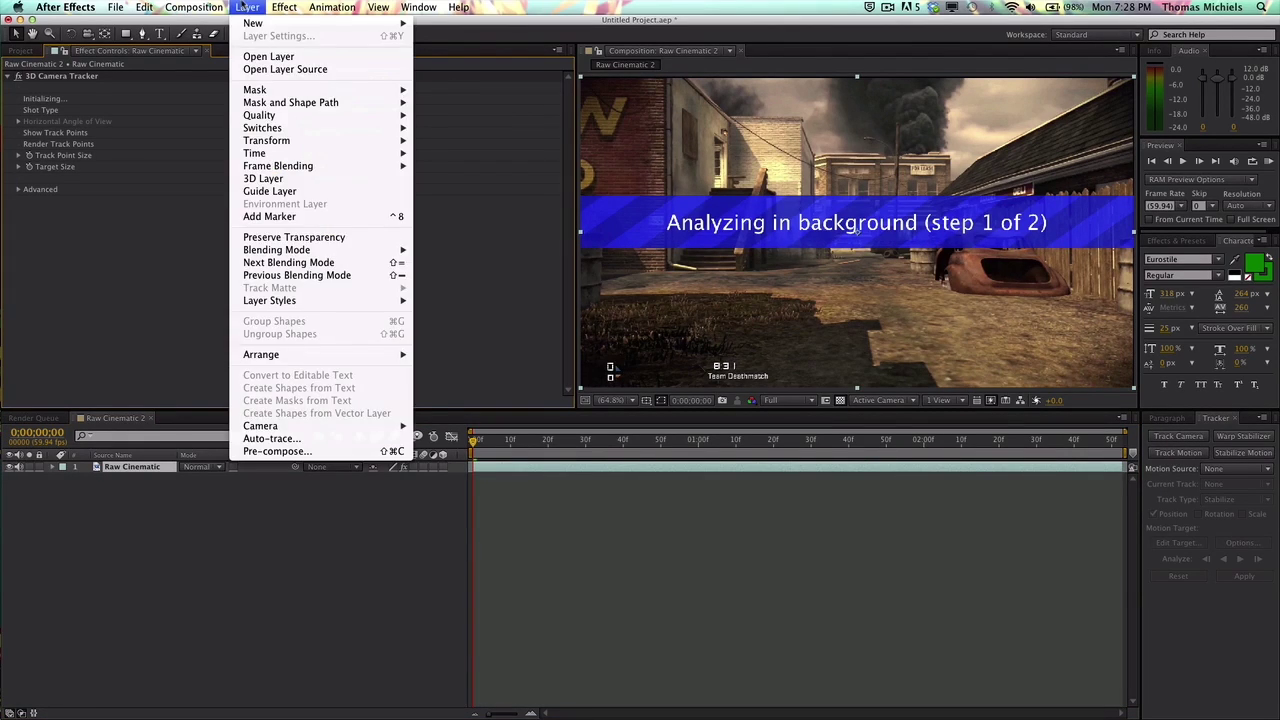
mouse_move(258, 22)
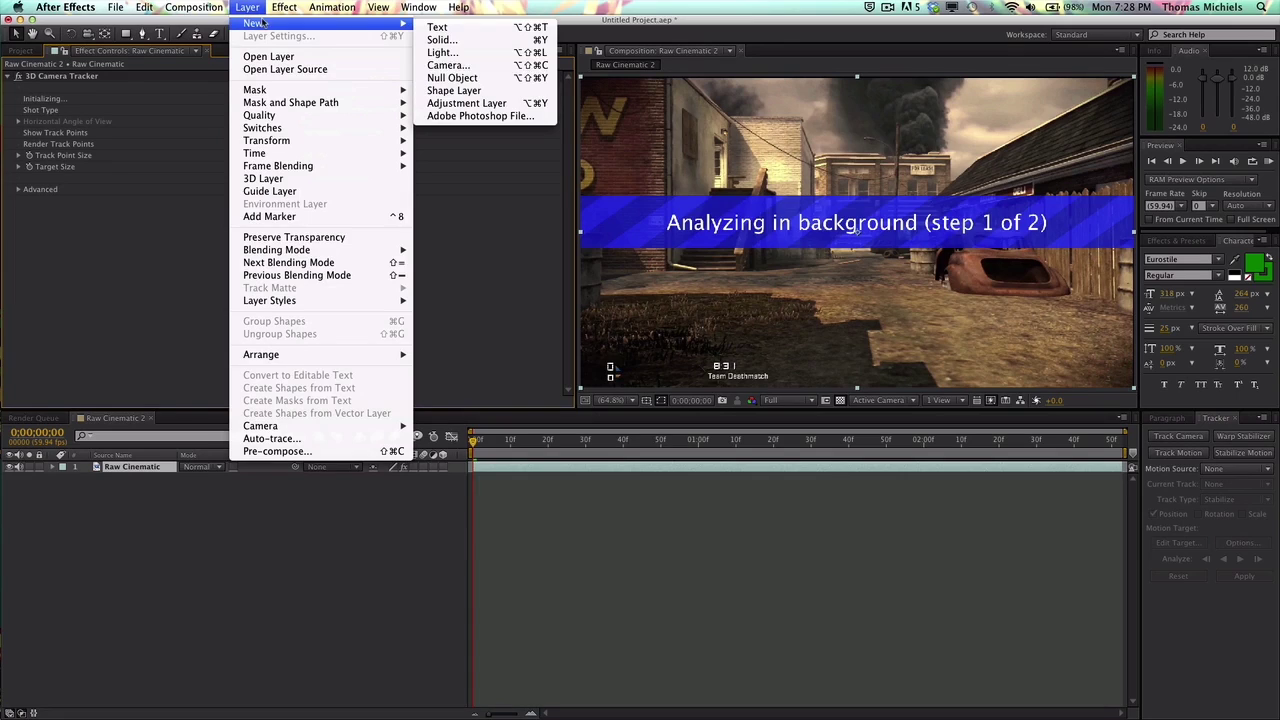
click(459, 38)
text(Flare)
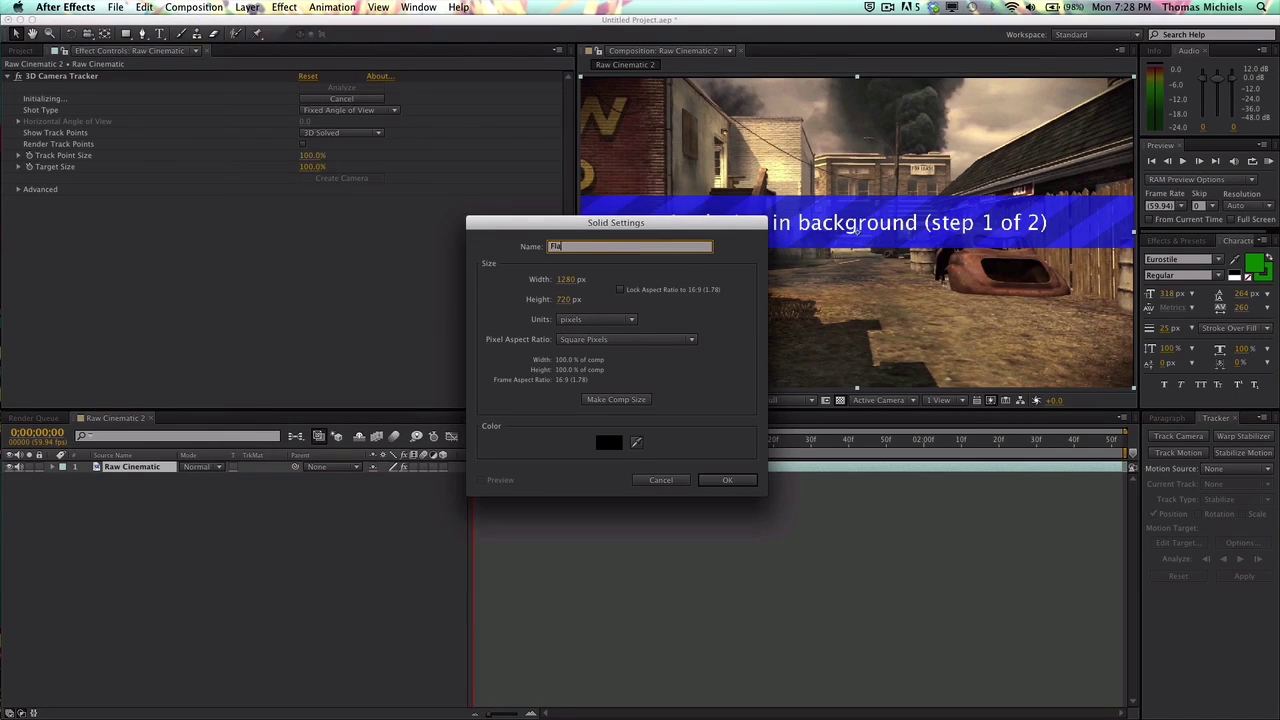
key(Return)
- Apply the Video Copilot Optical Flares effect to the Flare solid
click(284, 7)
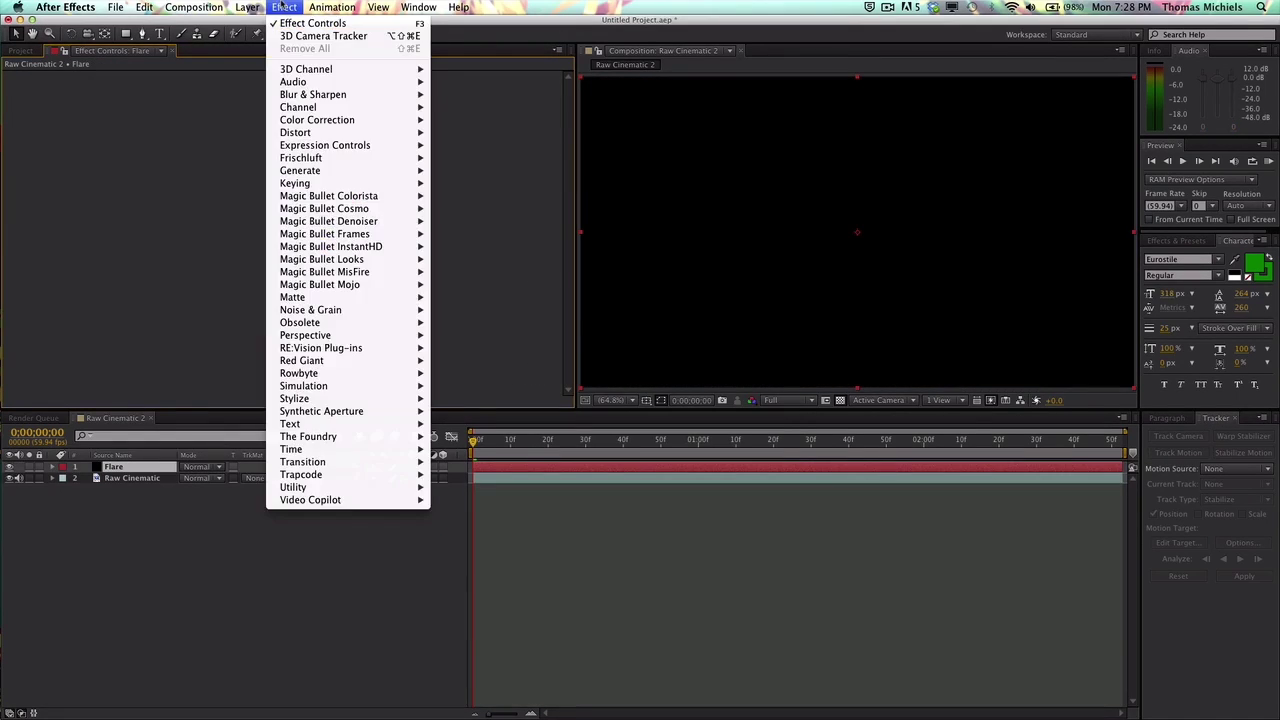
mouse_move(410, 500)
click(466, 513)
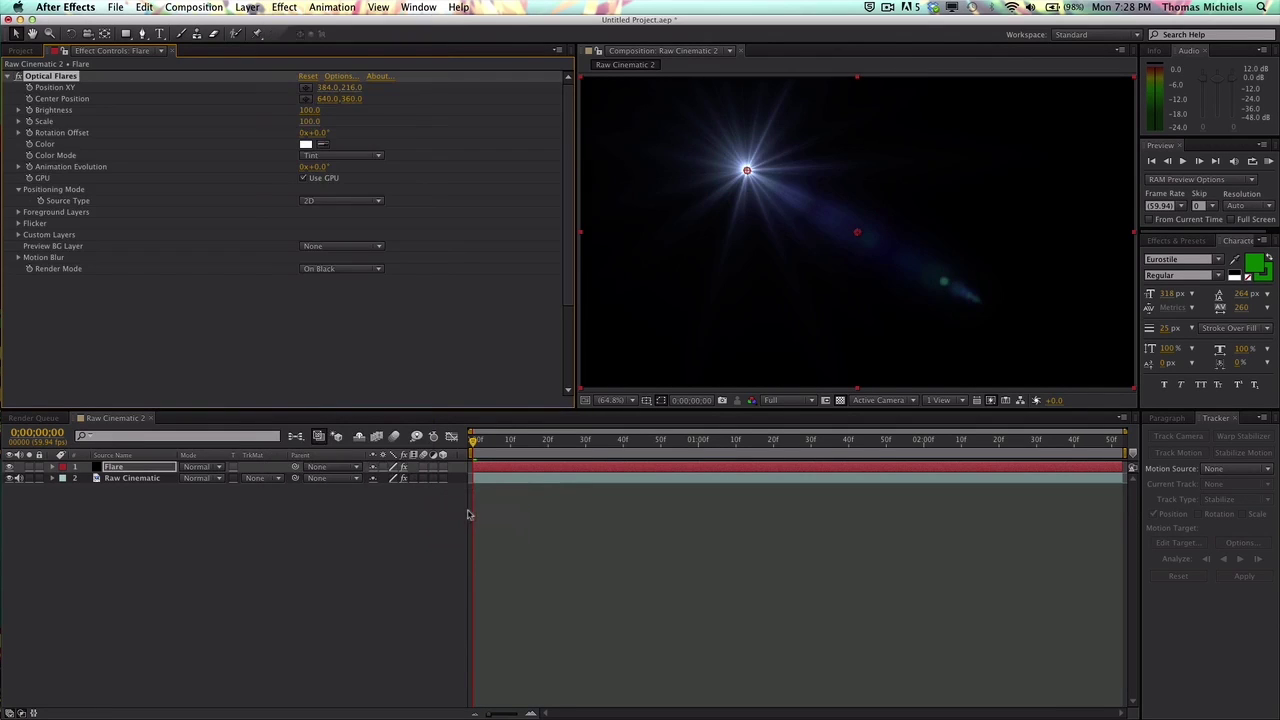
- Configure the optical flare with the Air Missile preset, the Dirty lens texture and an illumination radius of 93
click(340, 77)
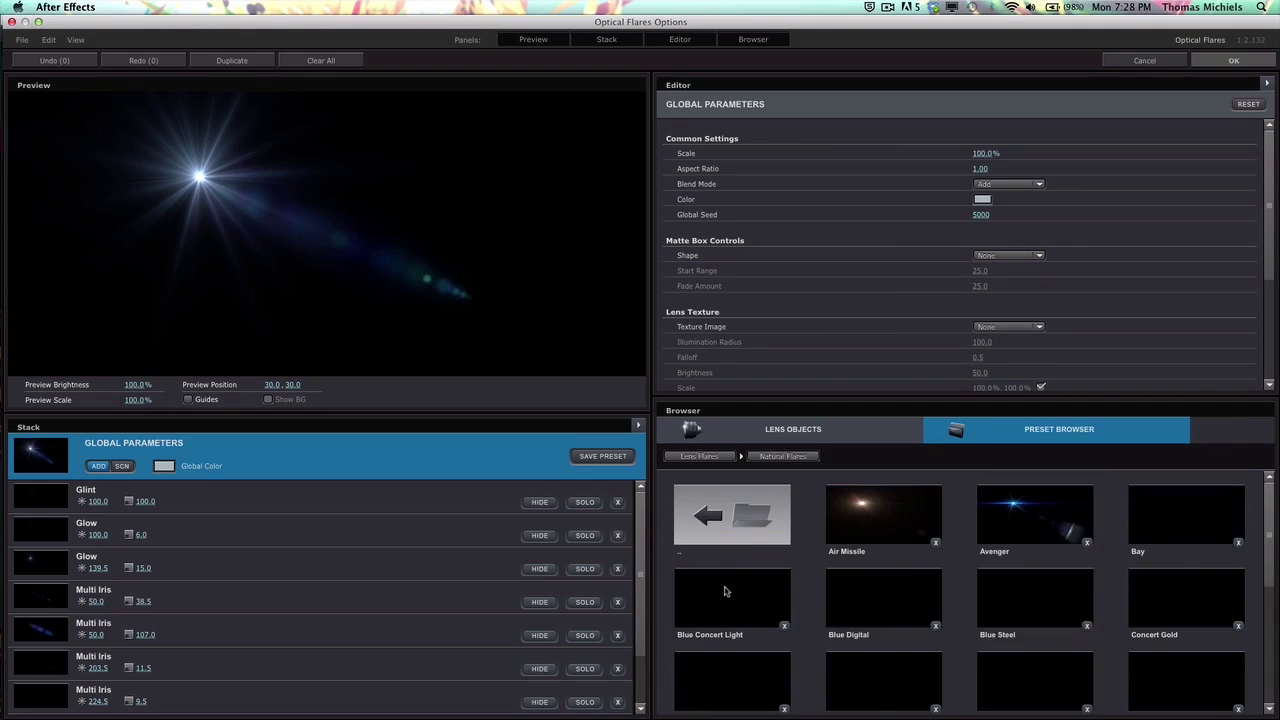
click(883, 515)
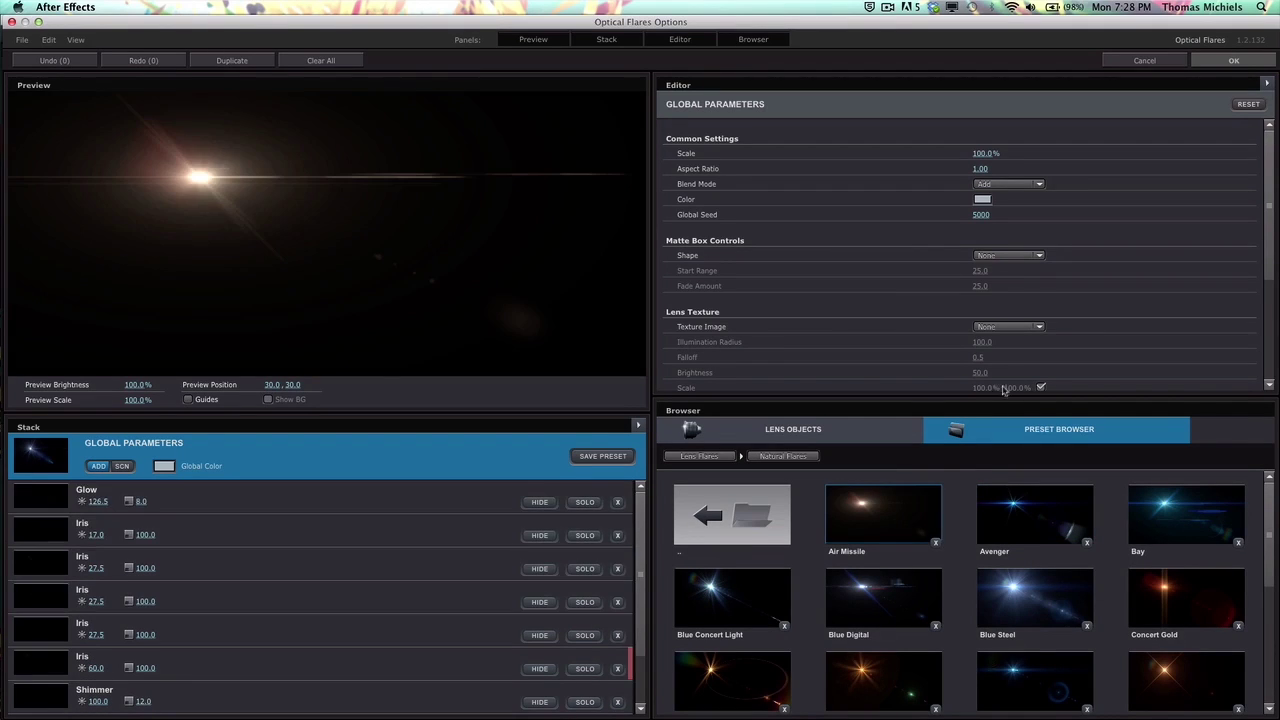
click(1010, 328)
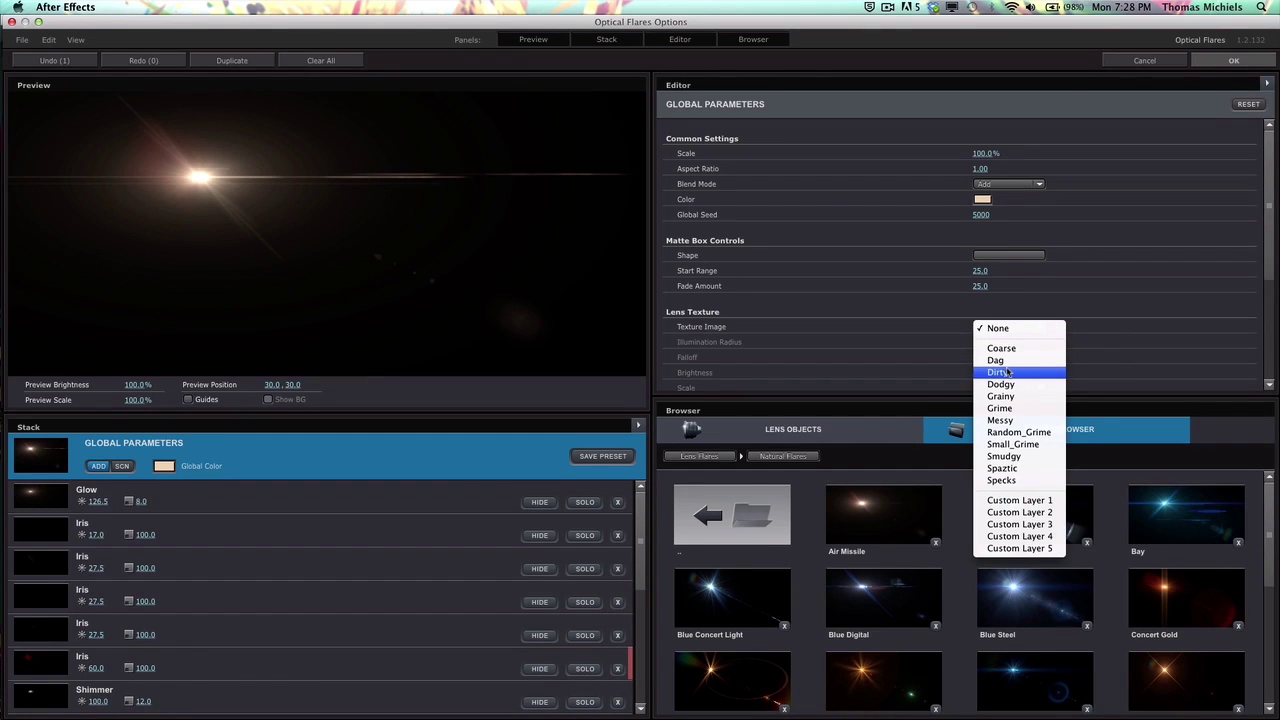
click(1000, 372)
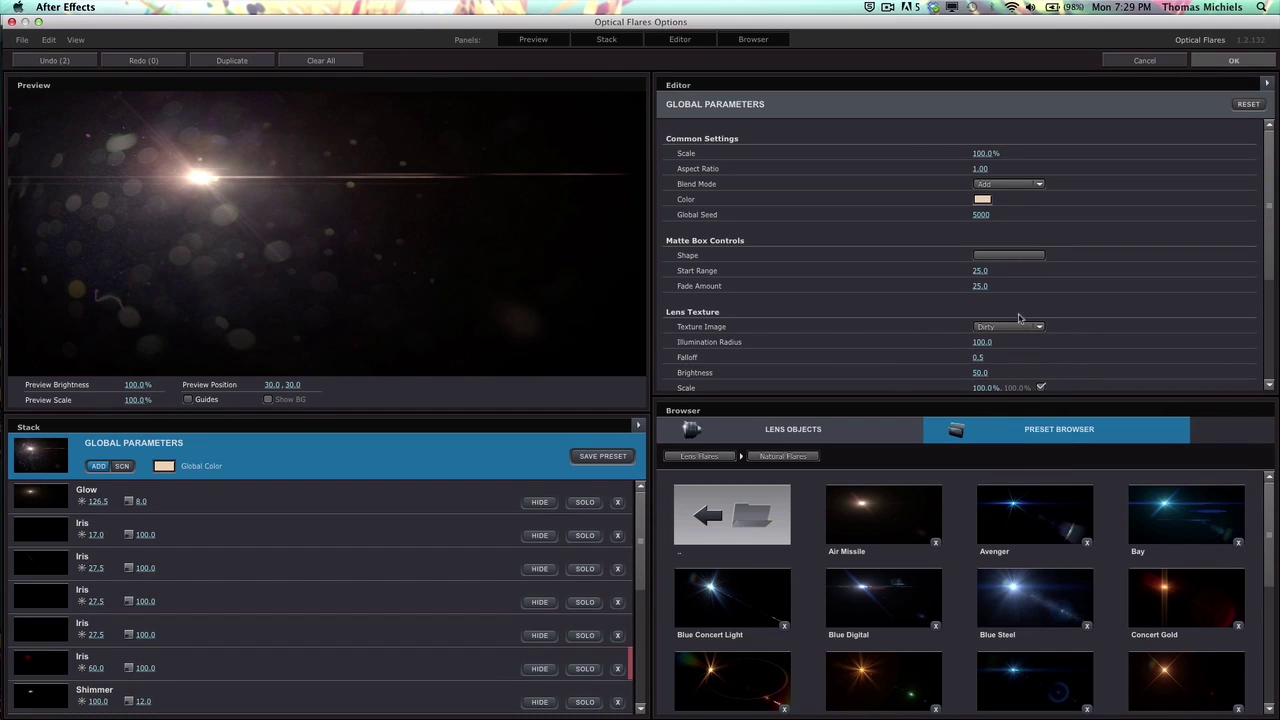
mouse_move(982, 343)
mouse_down()
mouse_move(930, 341)
mouse_move(965, 341)
mouse_up()
click(1217, 56)
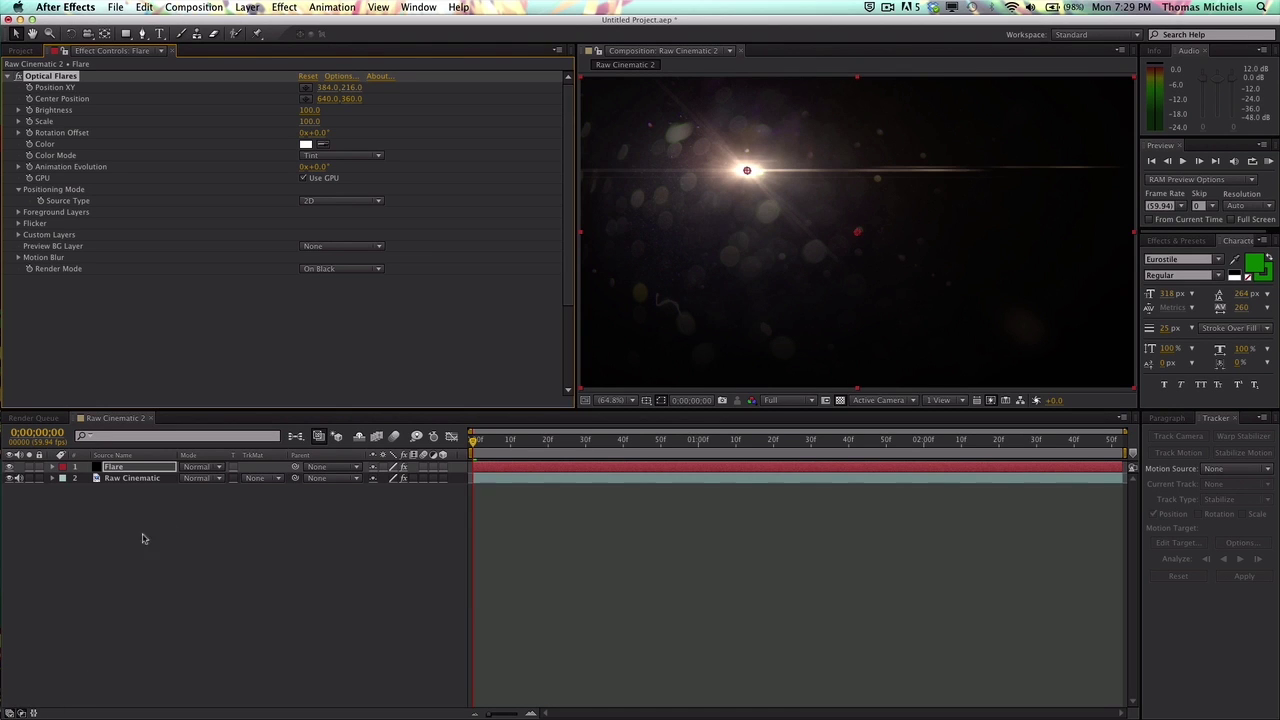
- Set the Flare layer's blending mode to Add and preview the flare over the moving footage
click(196, 466)
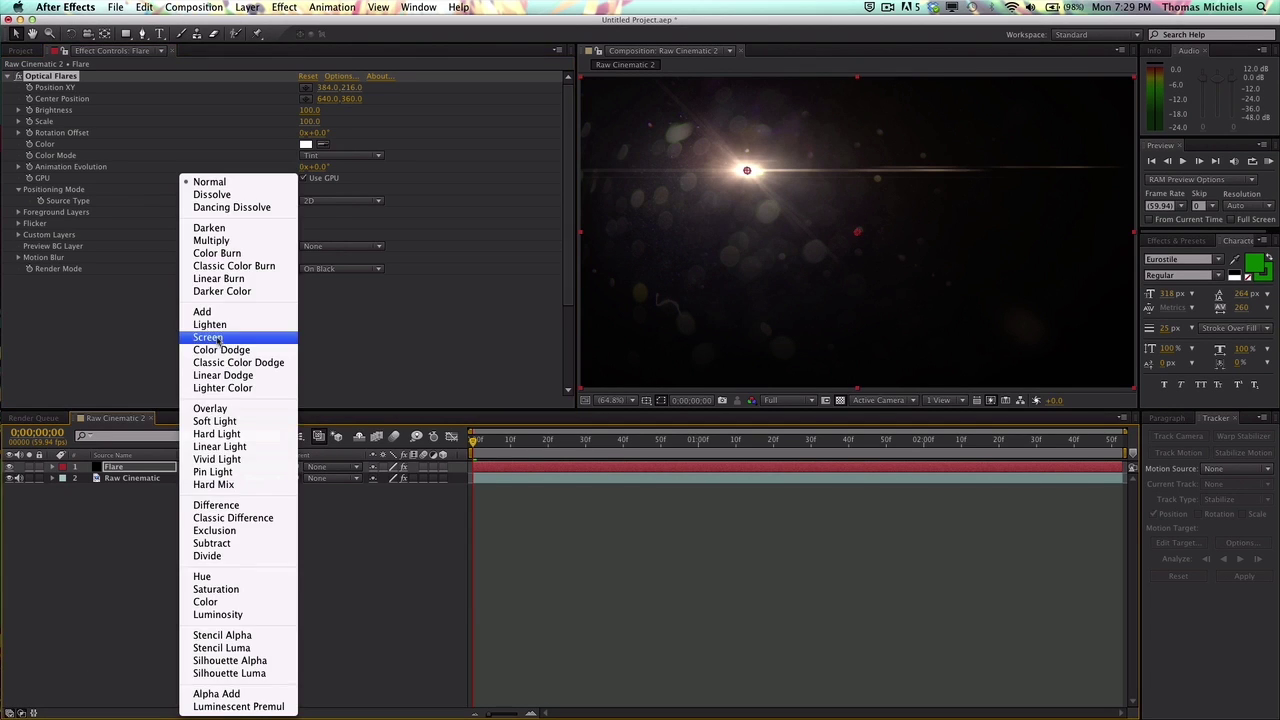
click(205, 390)
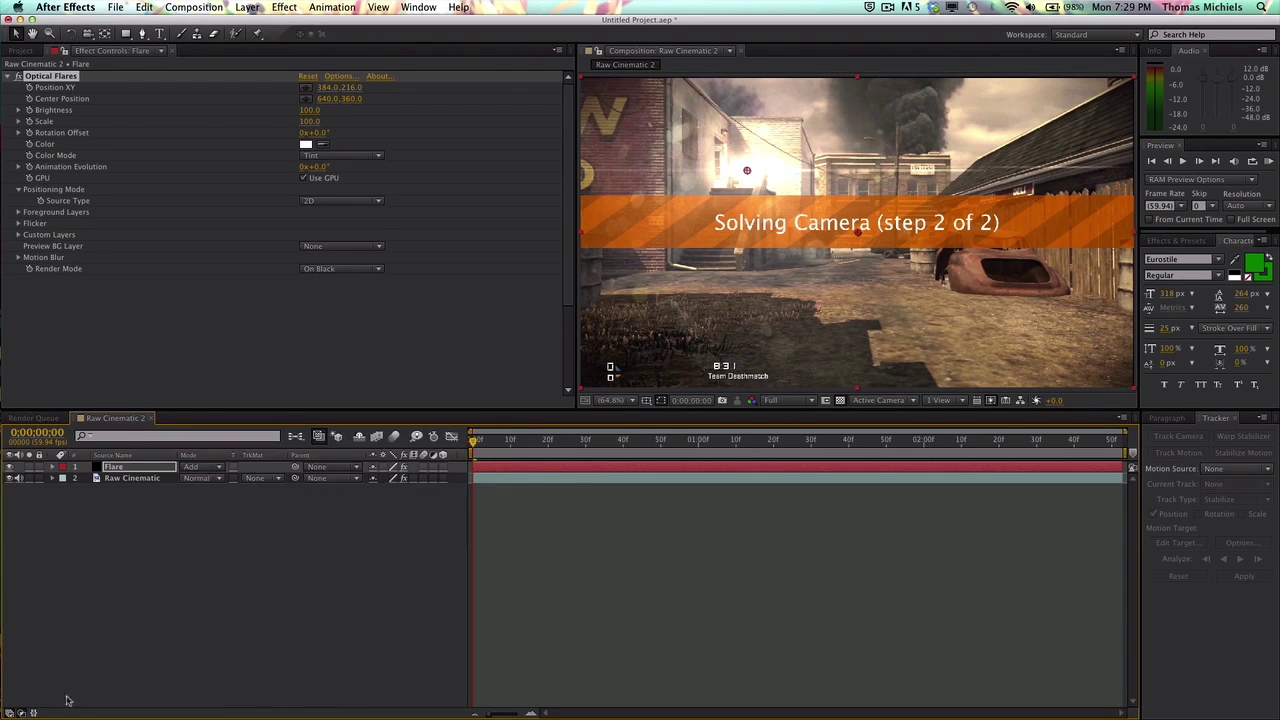
click(203, 467)
click(390, 556)
key(space)
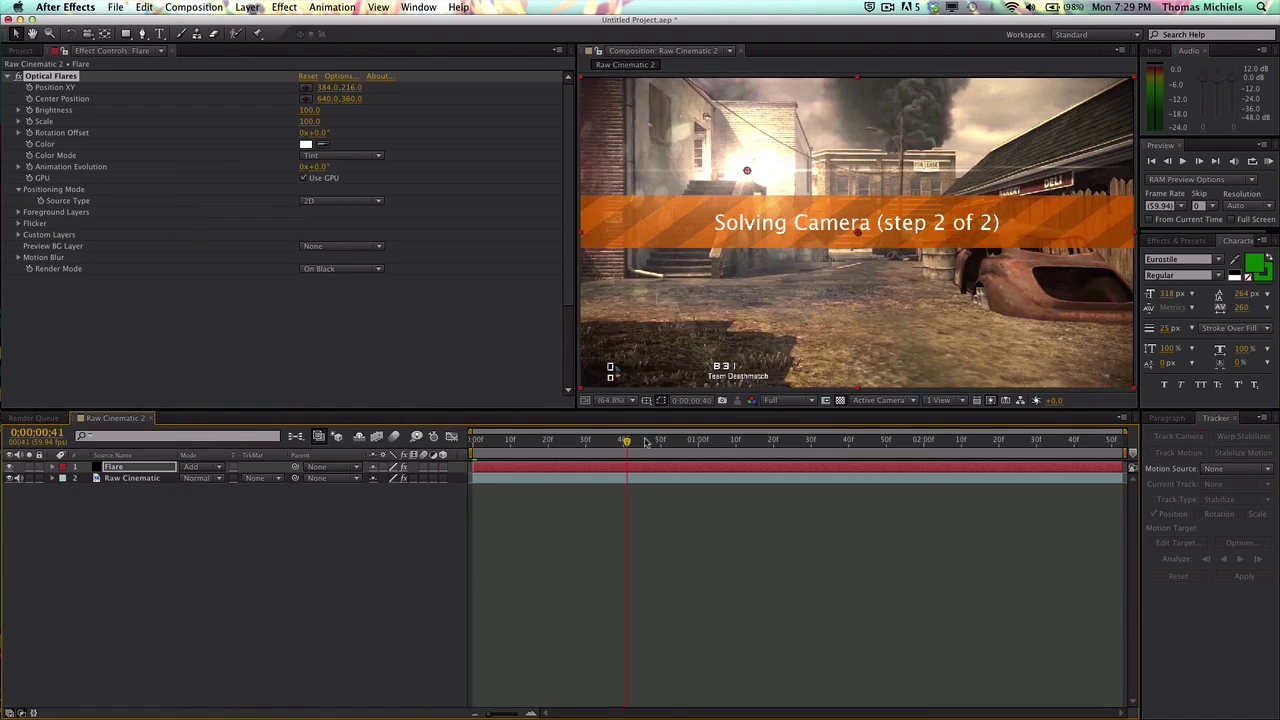
drag(475, 453, 318, 392)
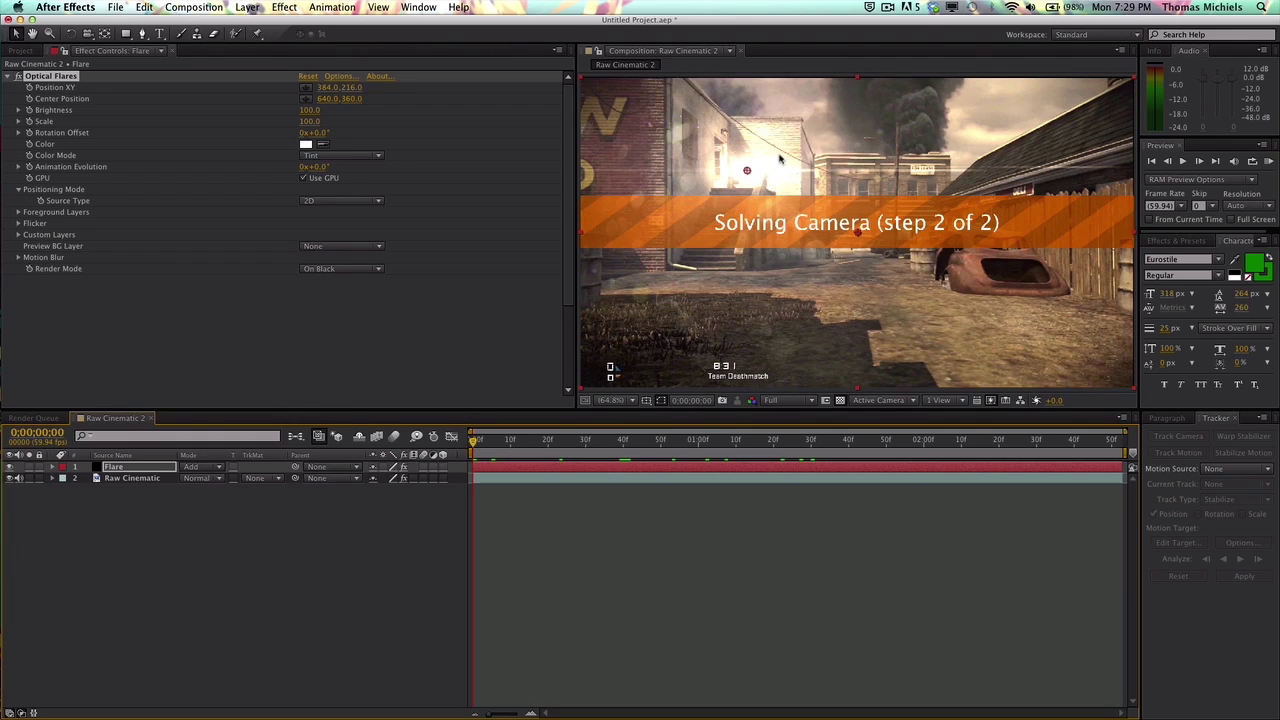
- Create a camera from the Raw Cinematic layer's solved 3D Camera Tracker
click(140, 478)
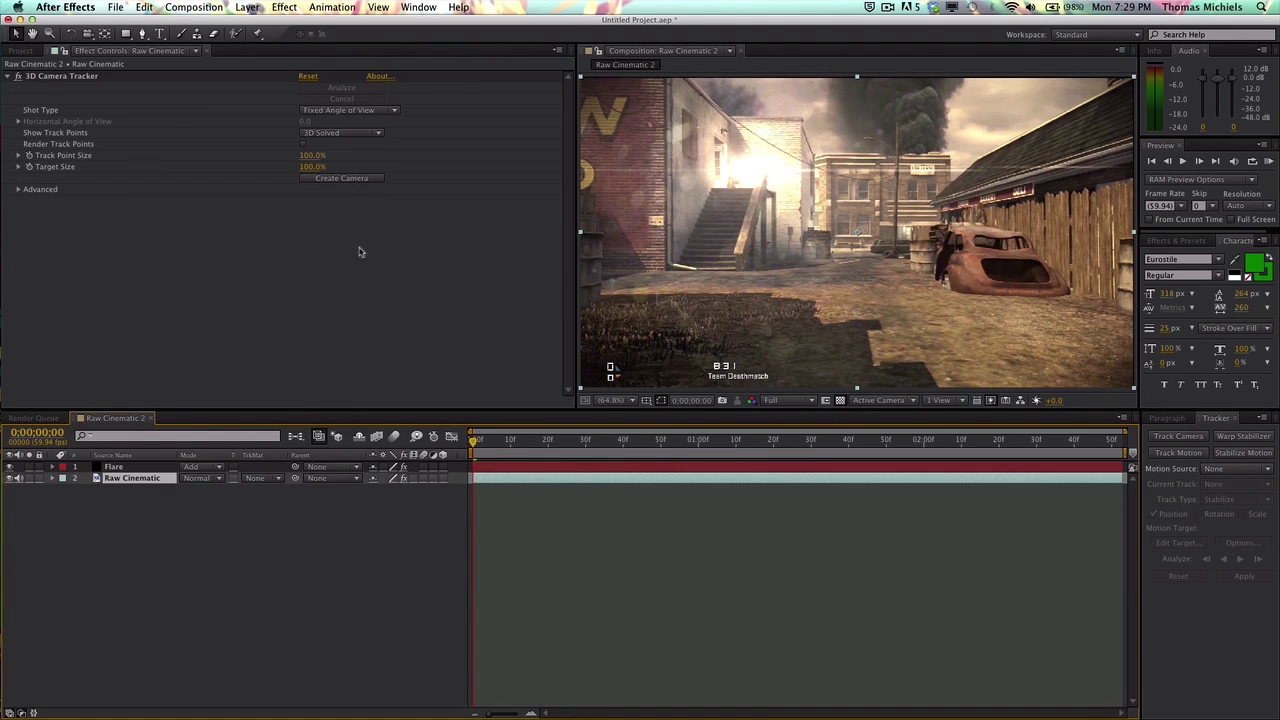
click(342, 178)
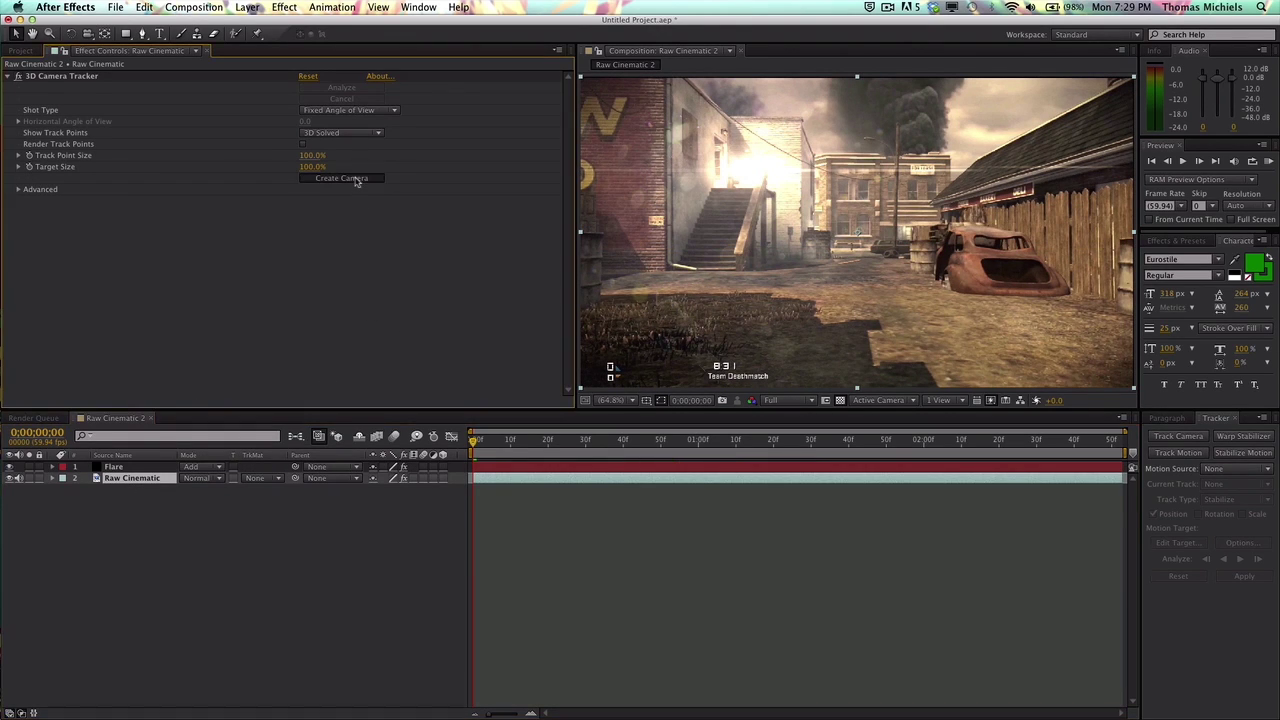
- Create a null from the 3D track point on the wall lamp beside the upstairs door, at about 0;00;01;24
drag(504, 445, 789, 423)
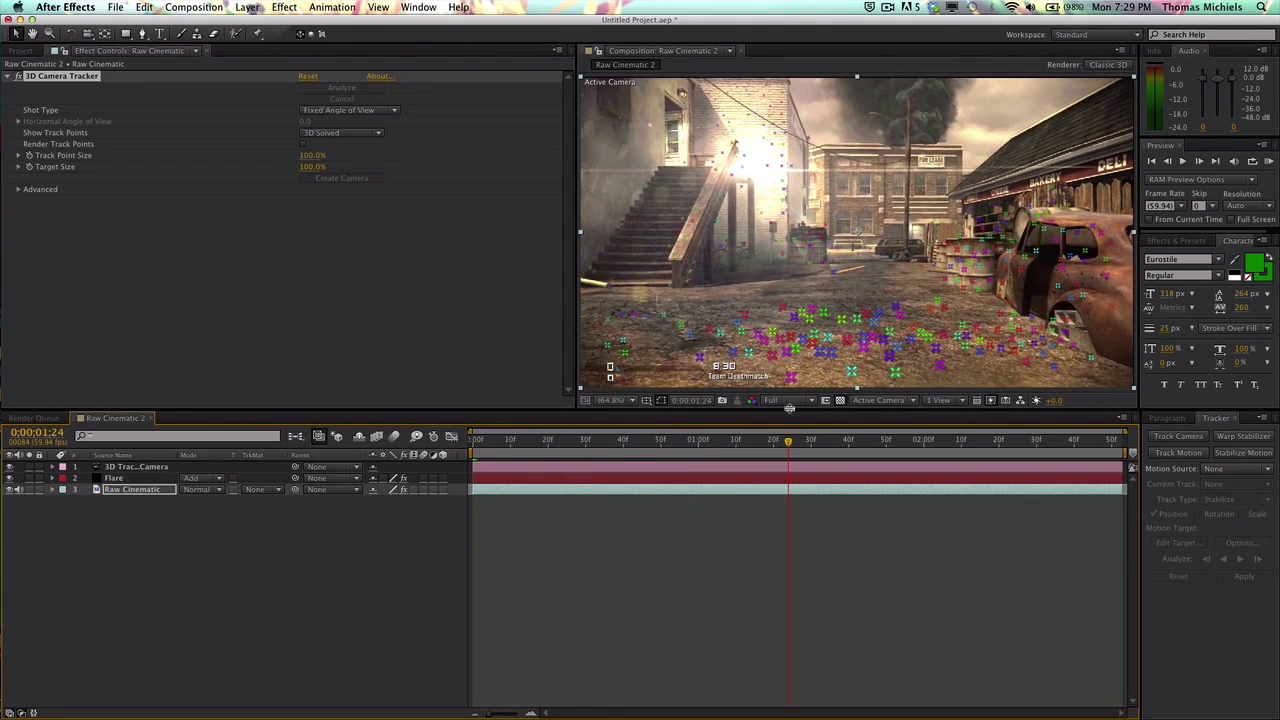
scroll(636, 211, up, 2)
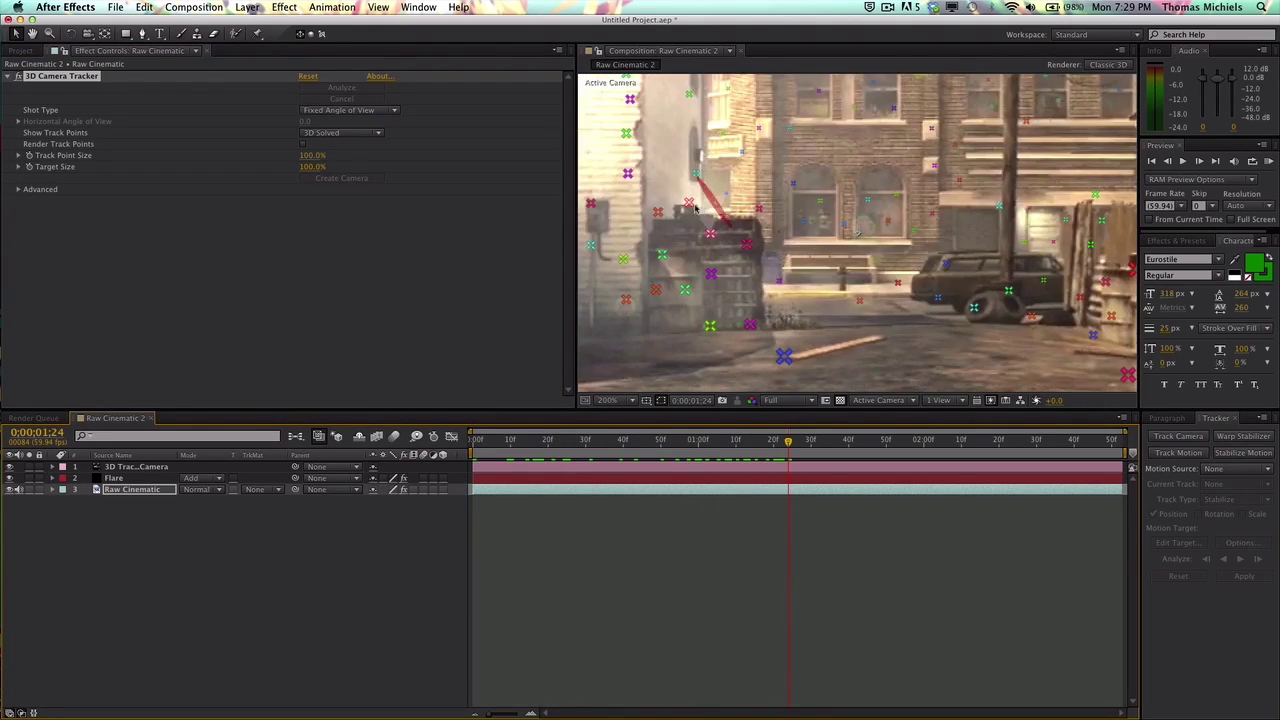
key(space)
drag(674, 190, 1088, 336)
drag(776, 128, 780, 290)
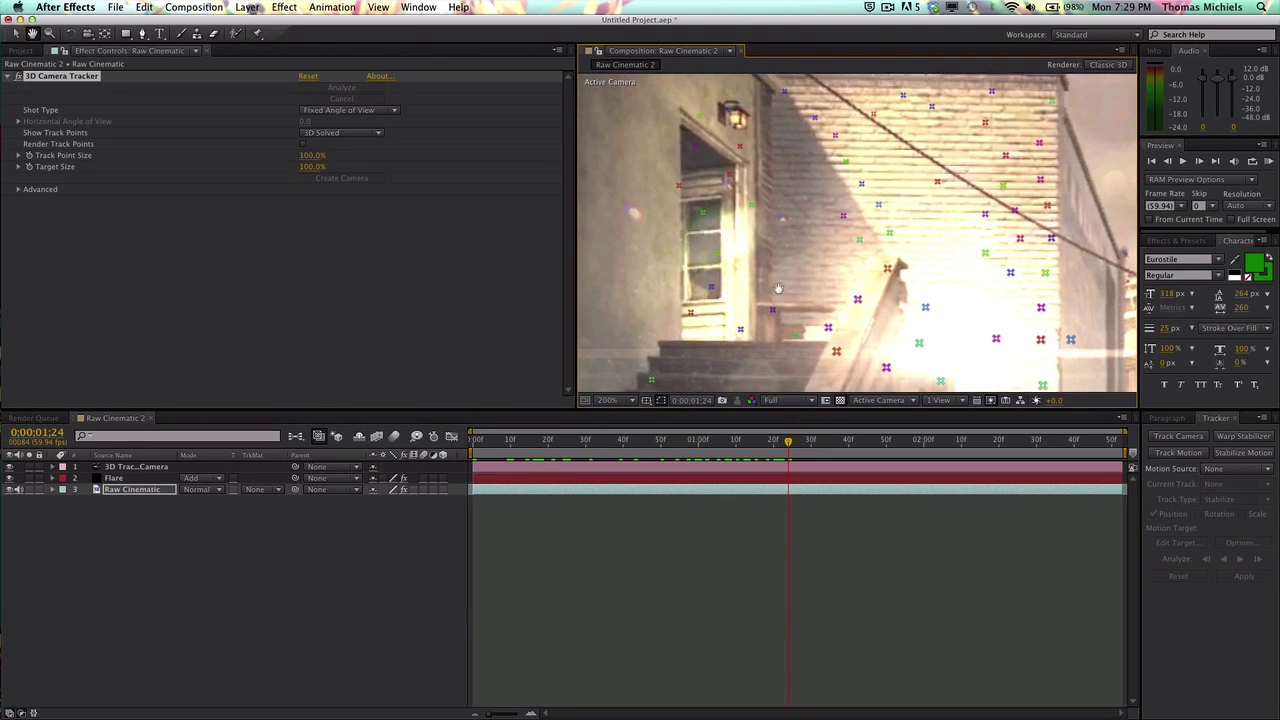
key(v)
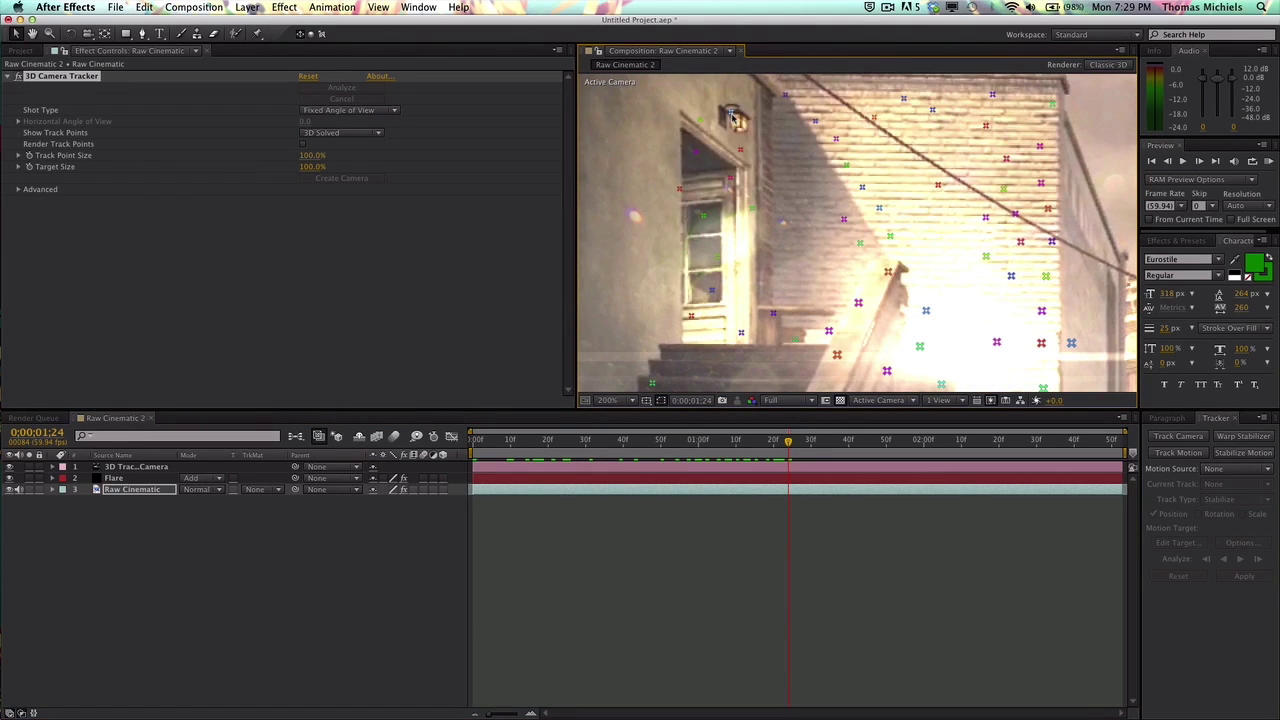
right_click(733, 118)
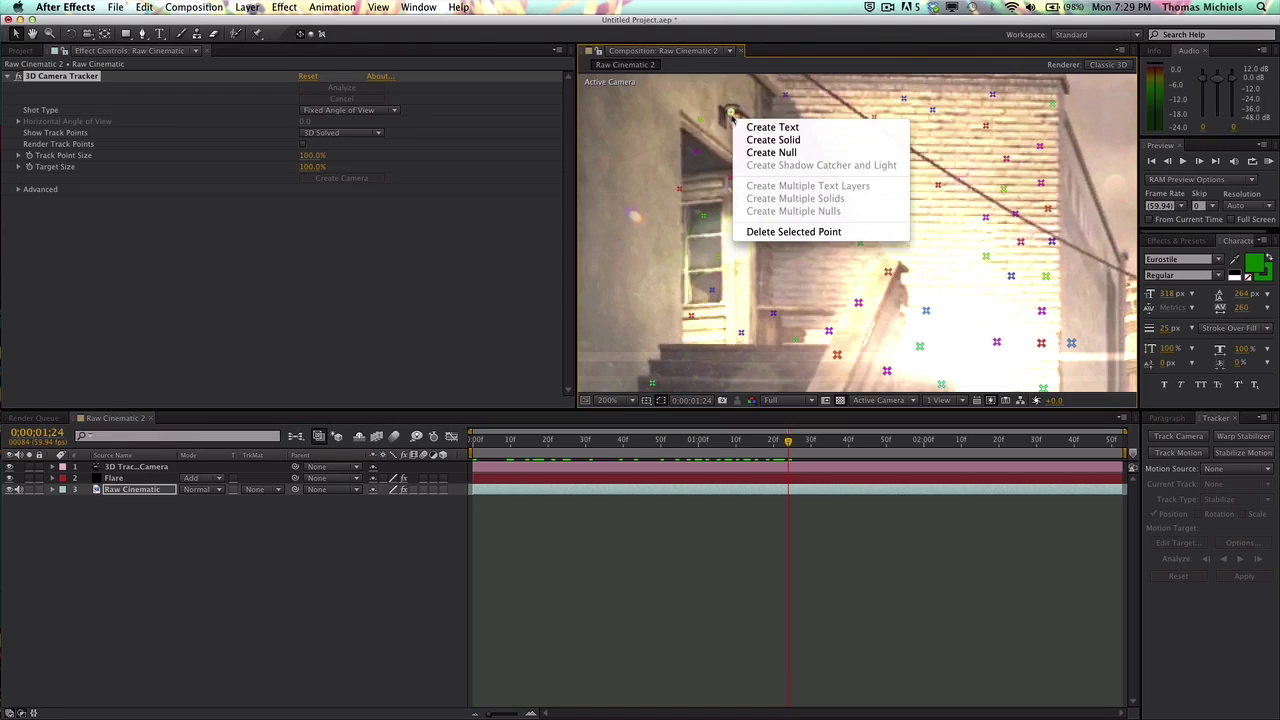
click(782, 152)
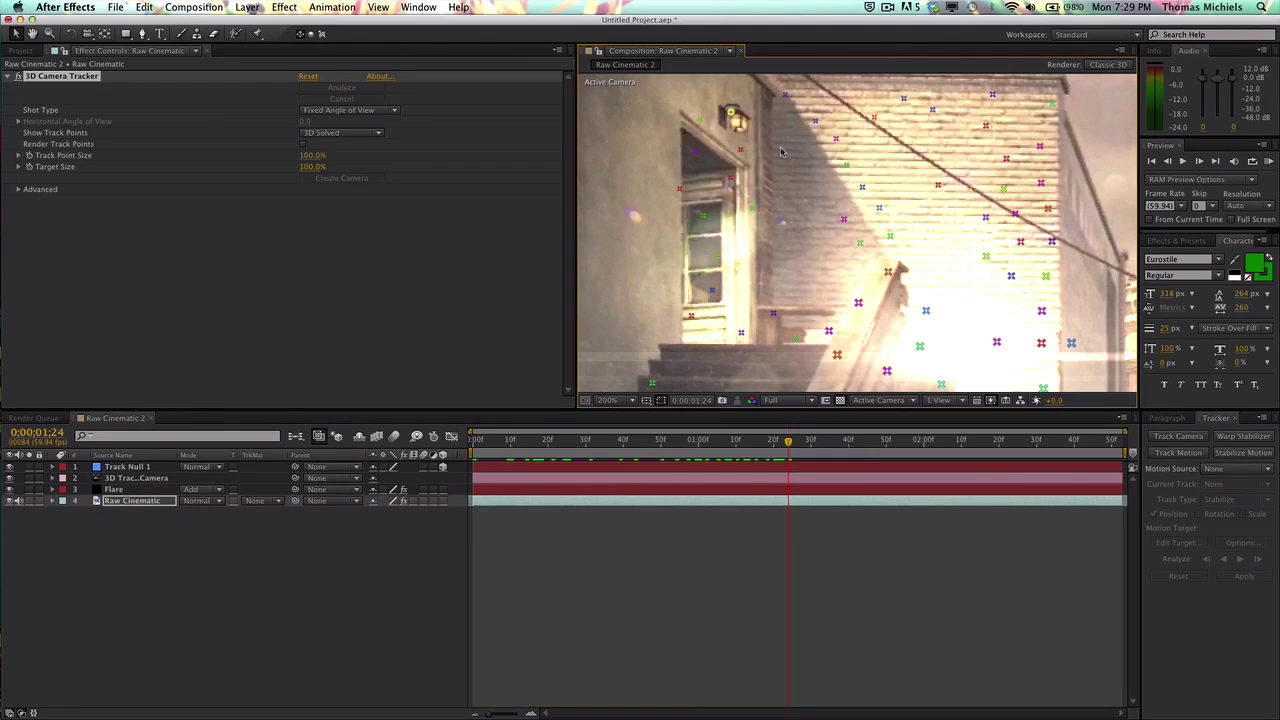
- Rename the track null as Flare Null and move it below the 3D tracker camera in the layer stack
click(136, 464)
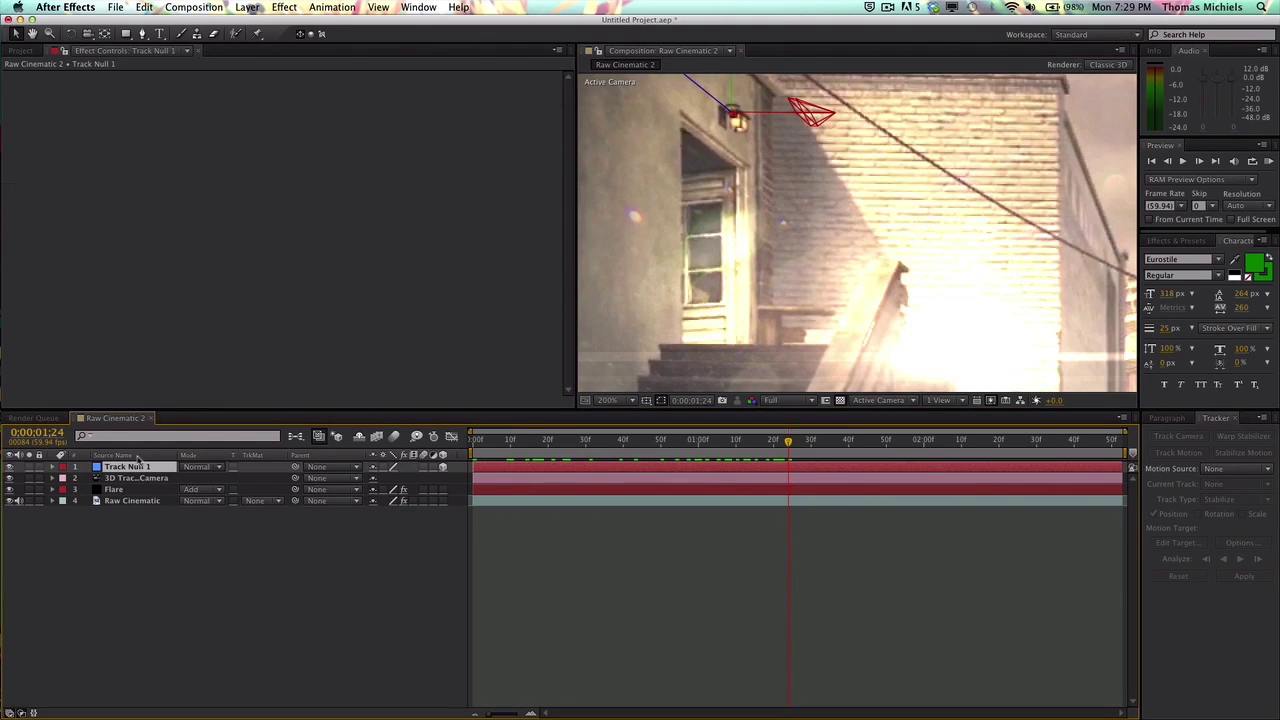
click(137, 456)
key(Return)
text(Flare Nul)
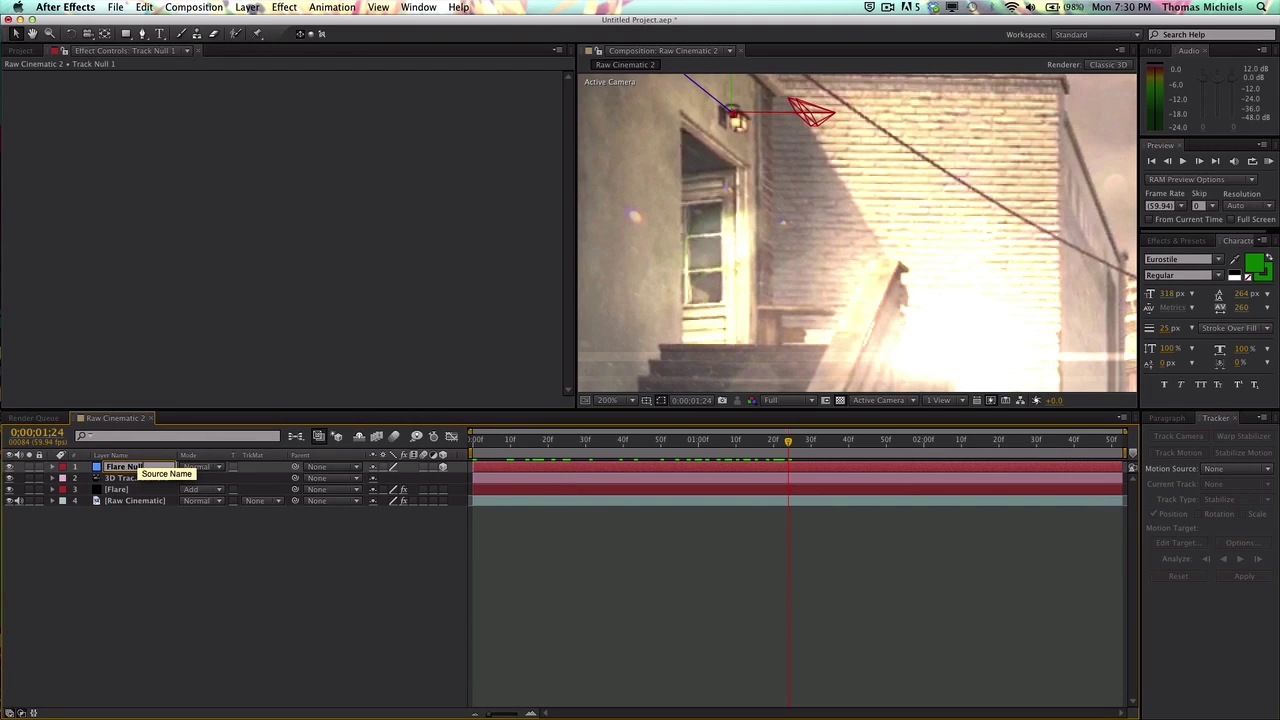
key(Return)
drag(116, 466, 120, 487)
click(677, 553)
- Set the Optical Flares source type on the Flare layer to 3D, with the whole frame fitted in the viewer
key(Home)
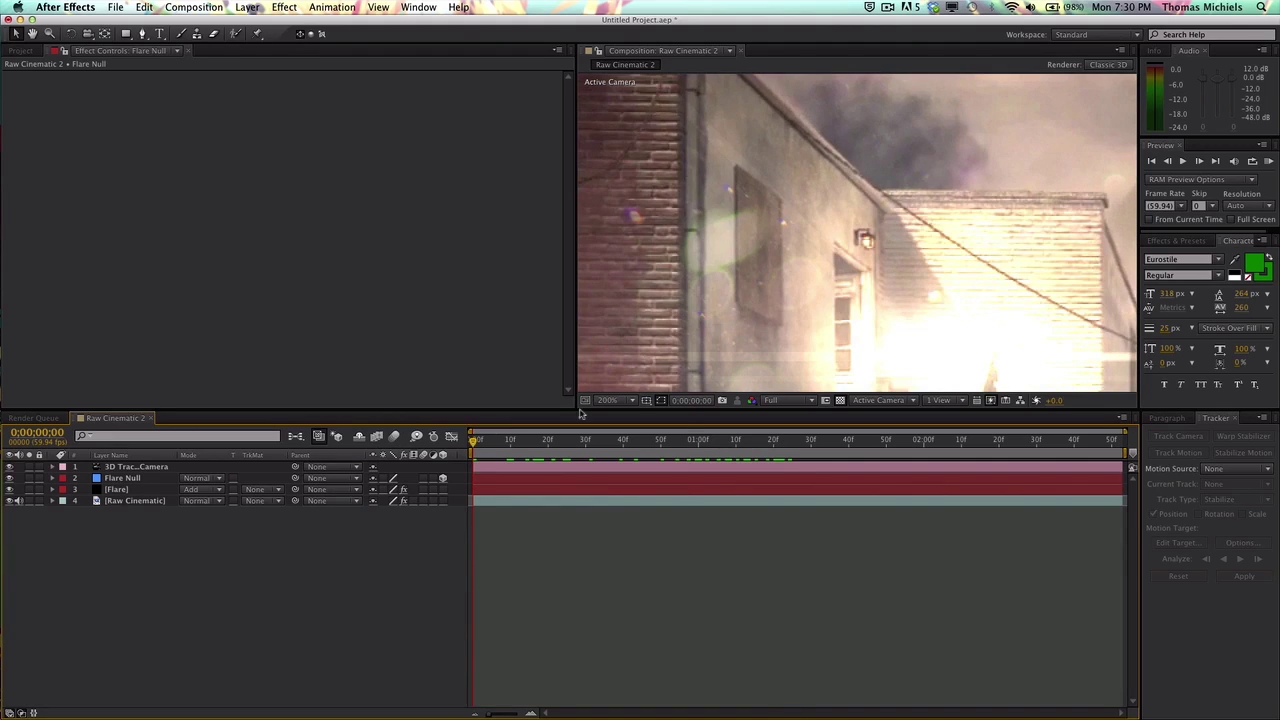
click(600, 400)
click(612, 413)
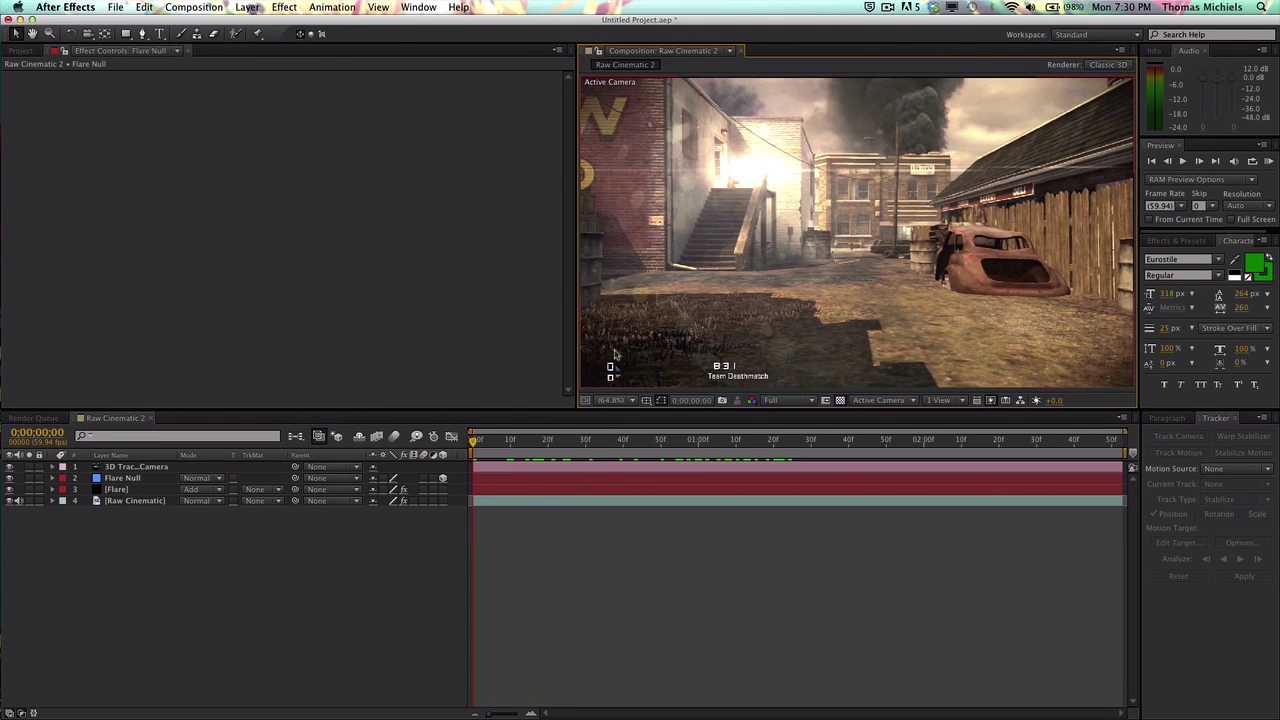
drag(474, 442, 354, 444)
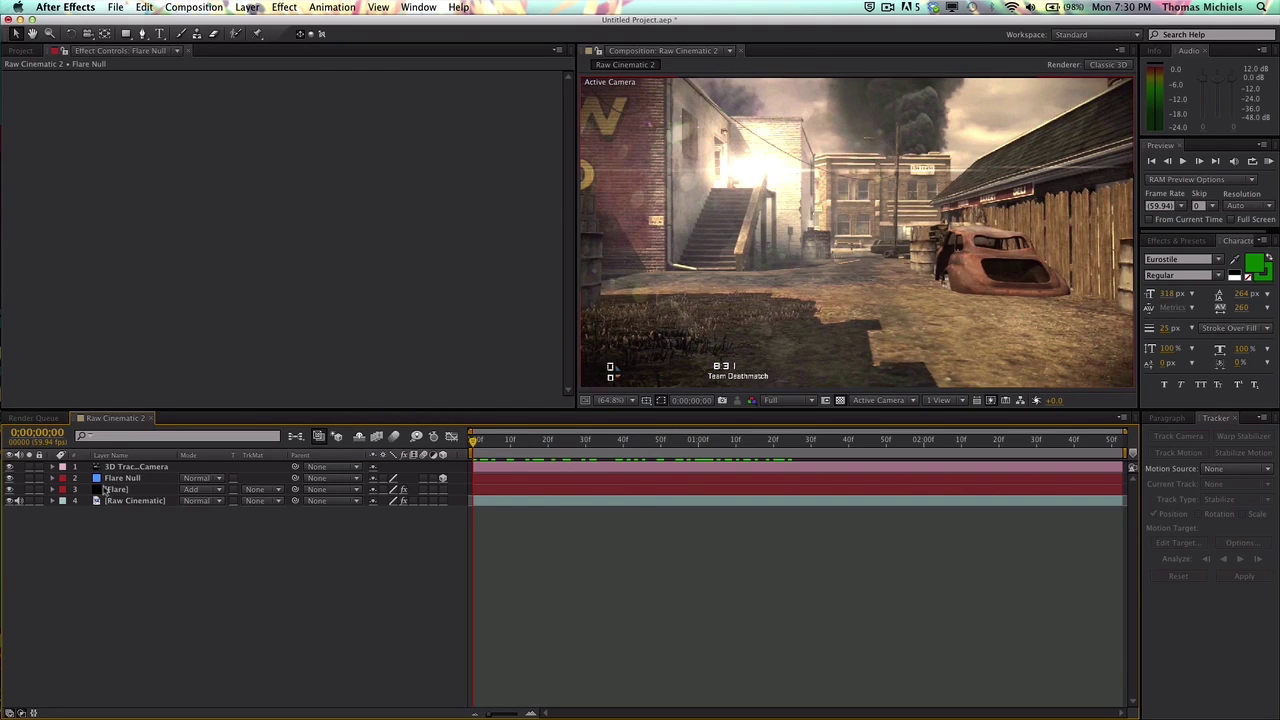
click(104, 490)
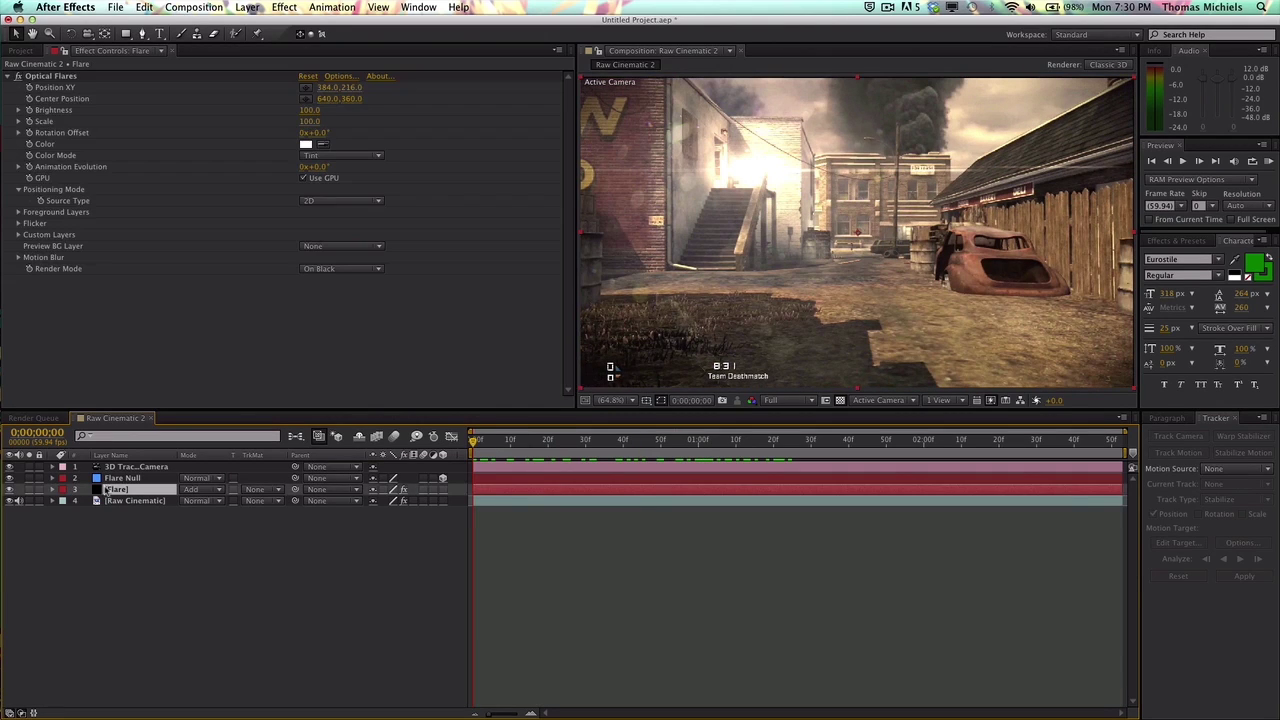
click(317, 203)
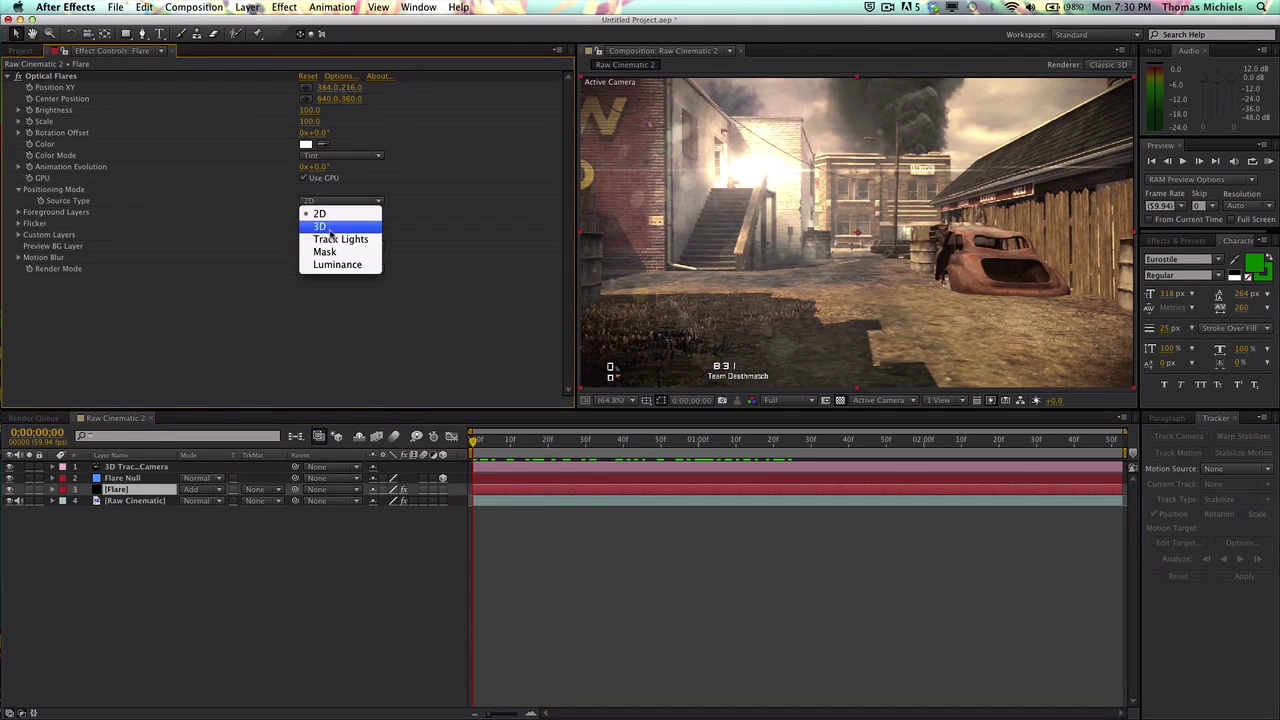
click(320, 222)
key(e)
drag(518, 441, 477, 447)
- Copy the Flare Null's X and Y position into the flare's Position XY, giving -2510.2, -2037.9
click(52, 489)
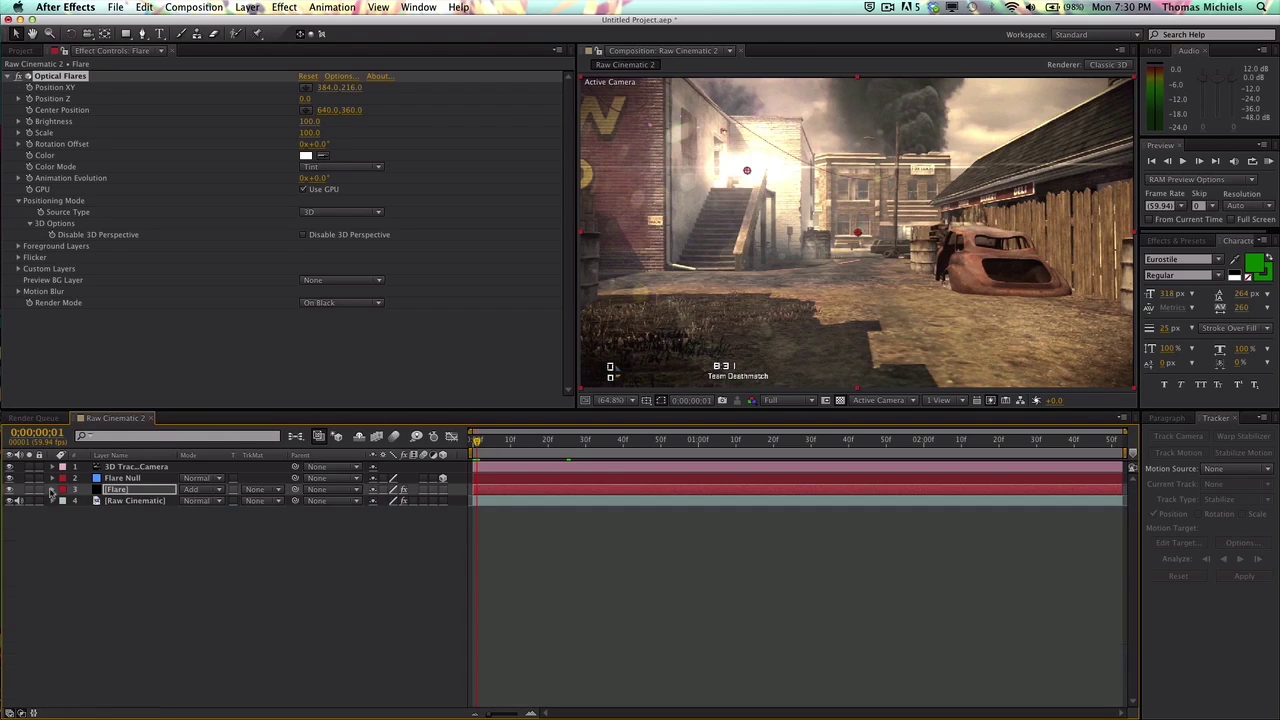
click(118, 478)
key(p)
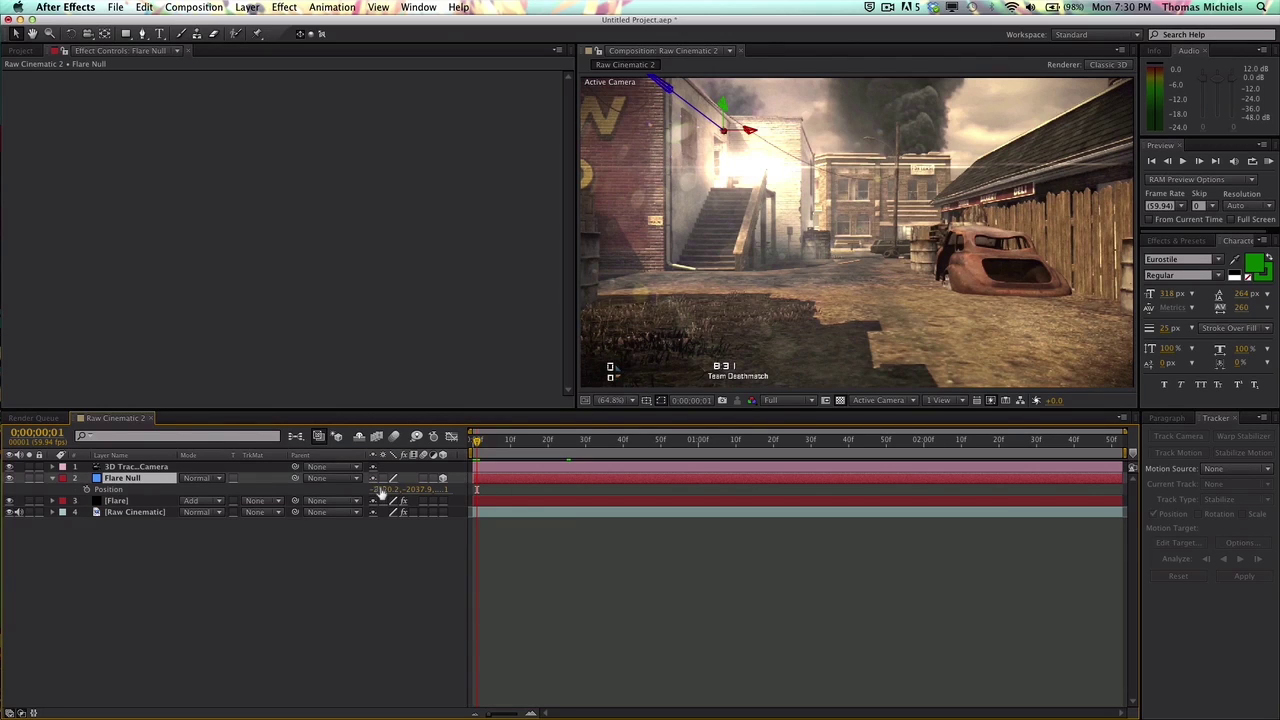
click(382, 490)
key(super+c)
click(143, 500)
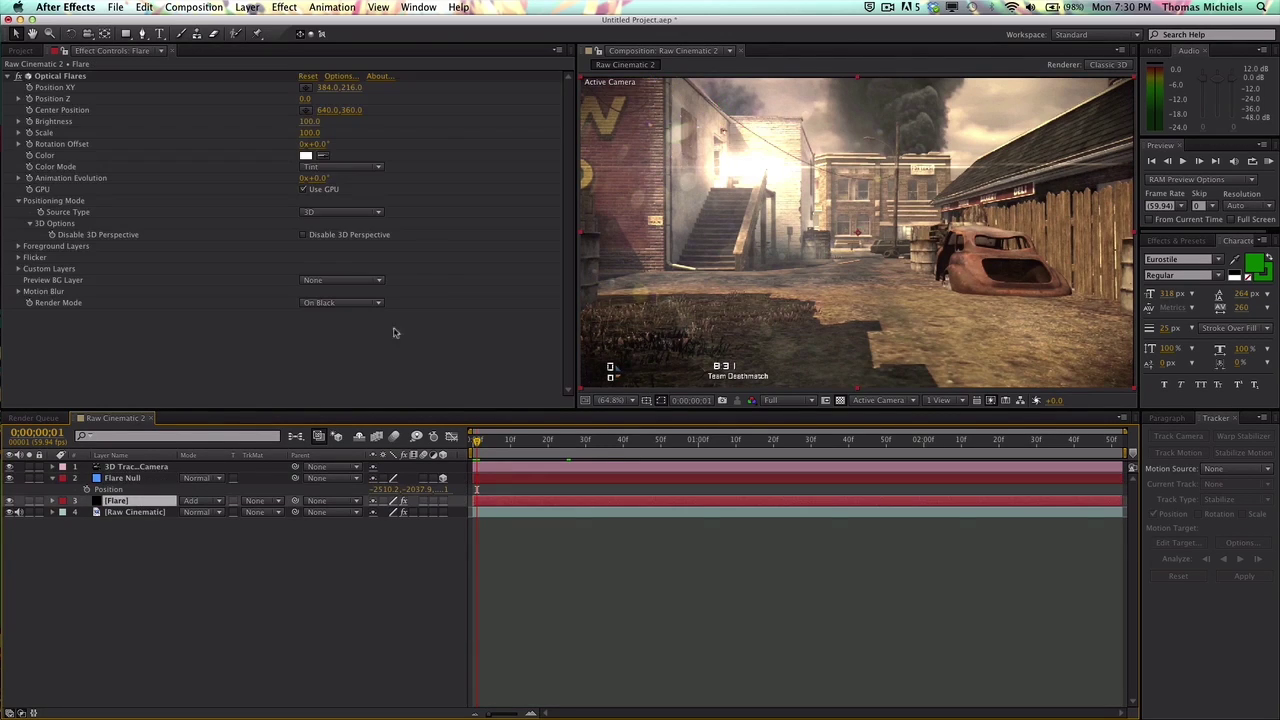
click(324, 88)
key(super+v)
click(415, 490)
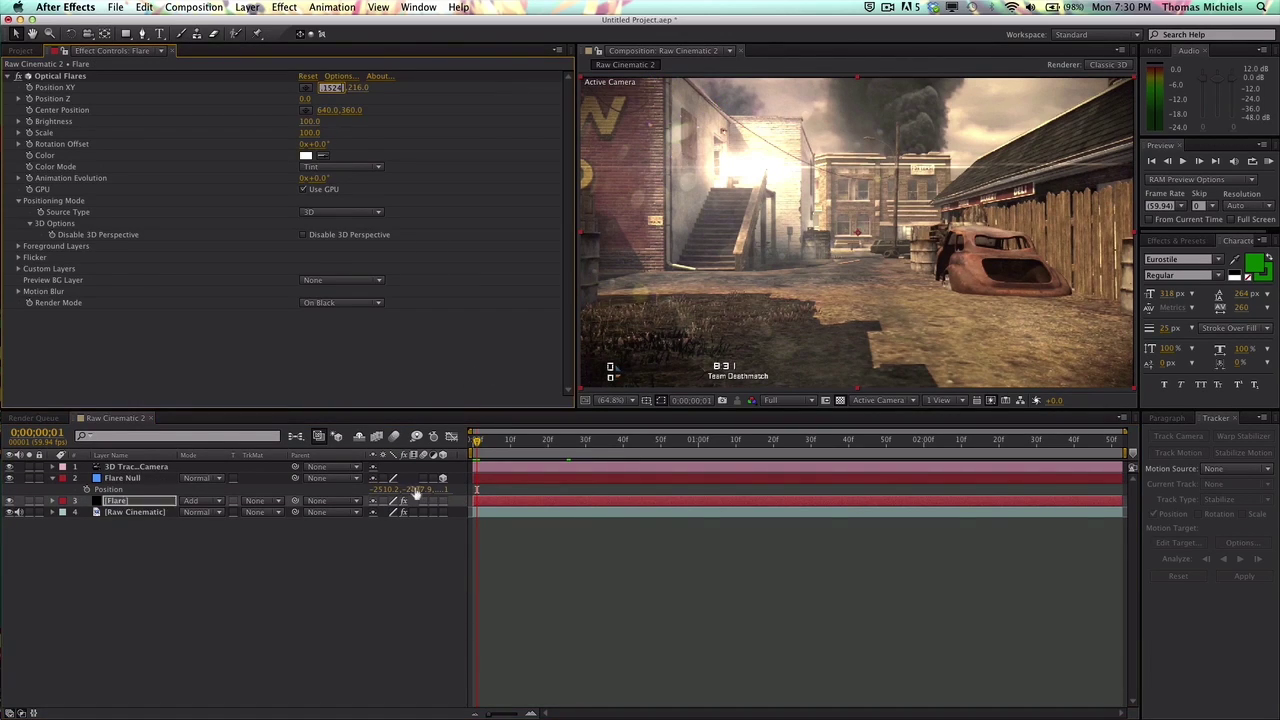
key(super+c)
click(361, 88)
key(super+v)
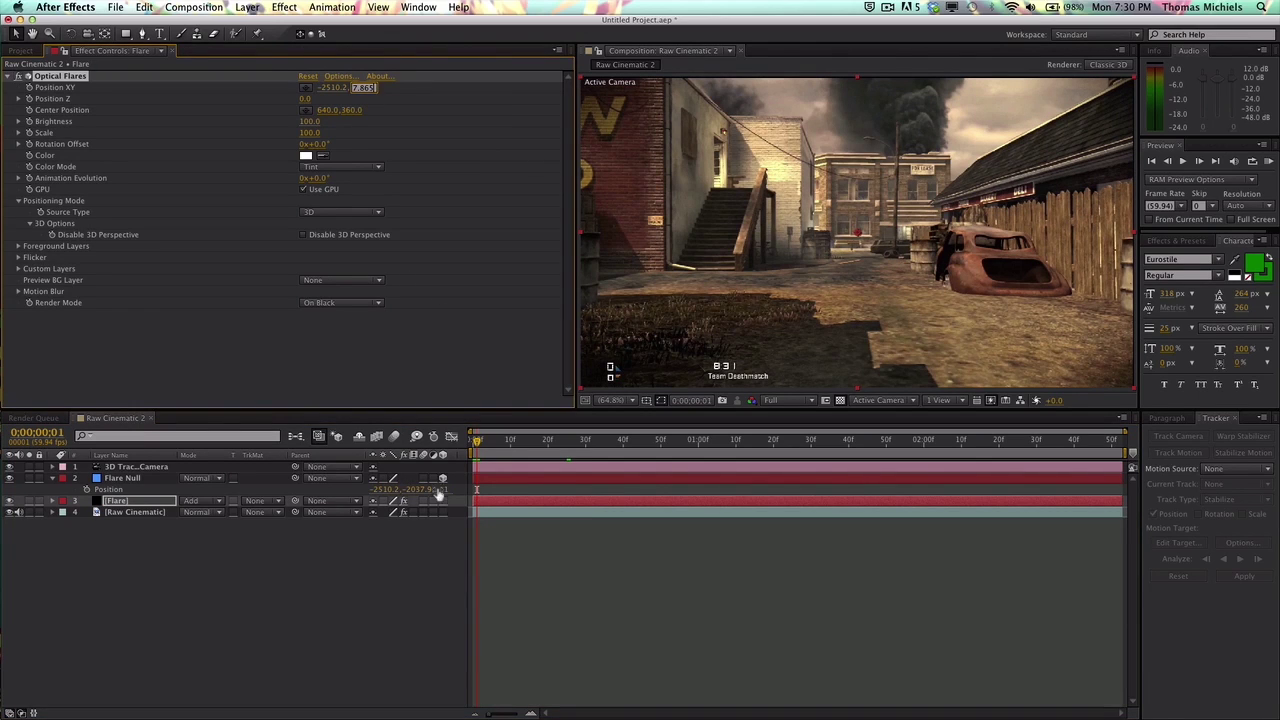
- Copy the Flare Null's Z position, 1735.1, into the flare's Position Z and scrub through the shot to check the tracking
click(447, 489)
key(super+c)
click(303, 98)
key(super+v)
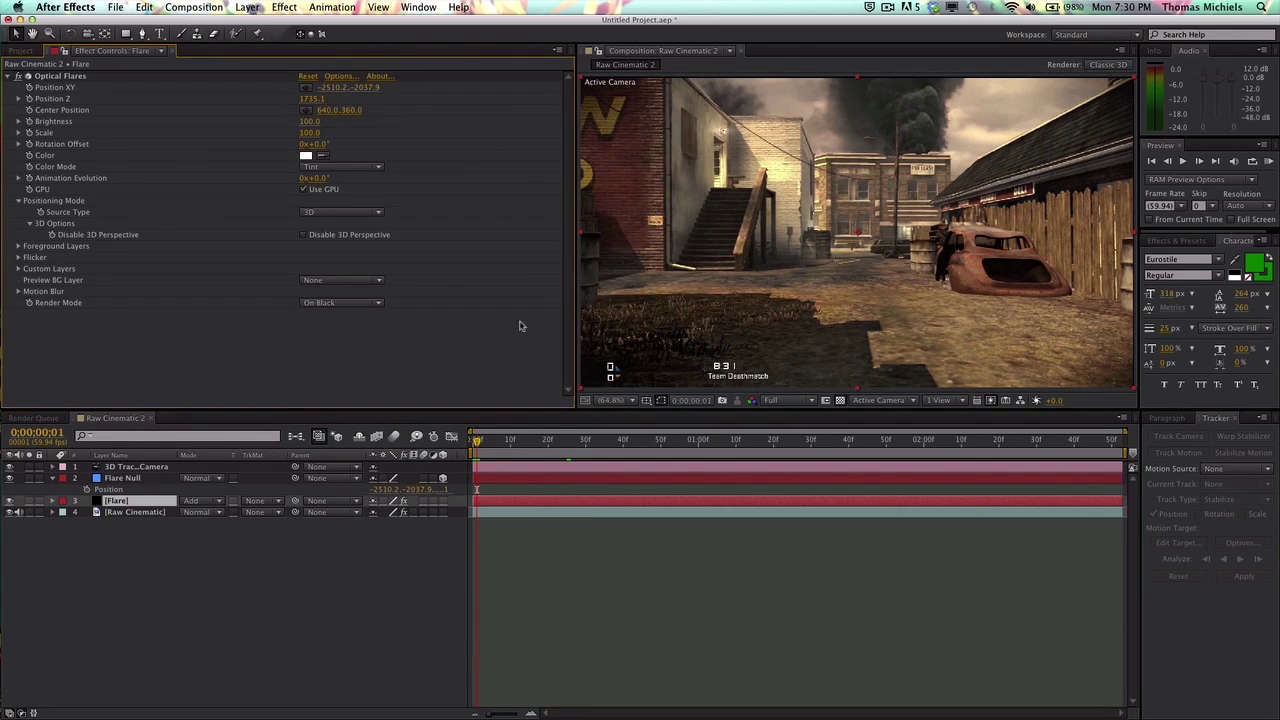
drag(478, 441, 717, 430)
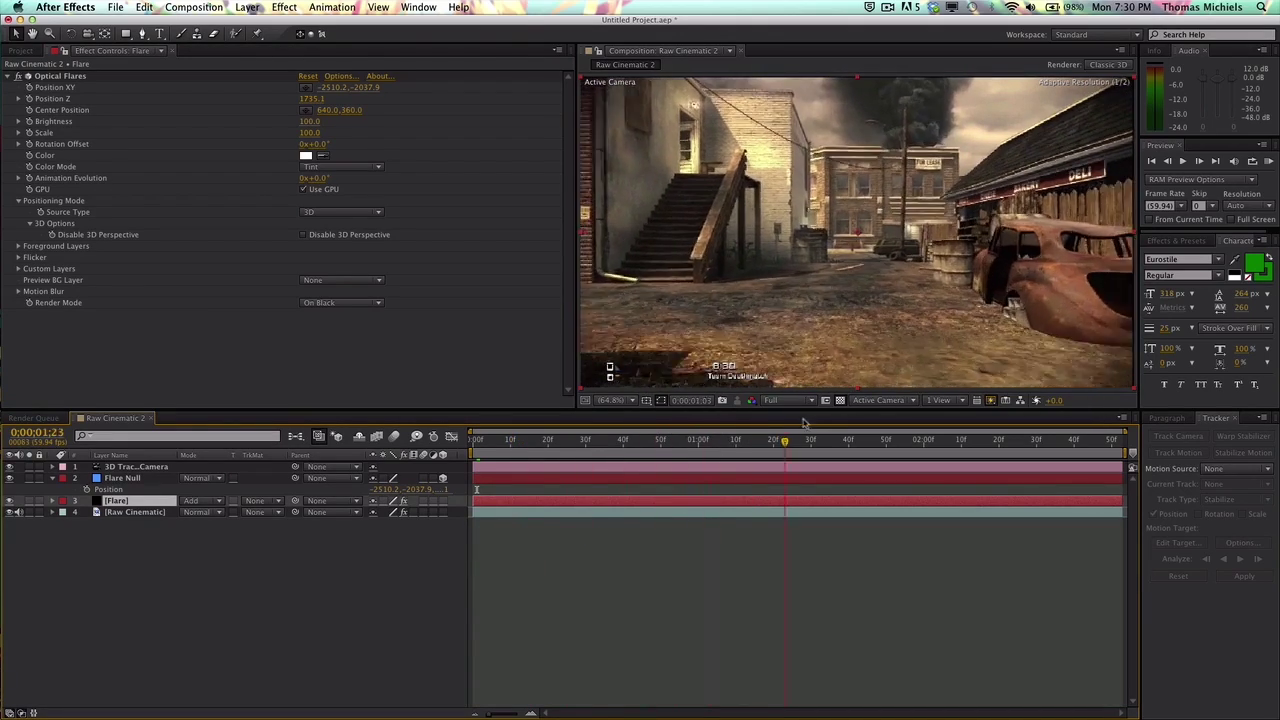
drag(803, 423, 645, 434)
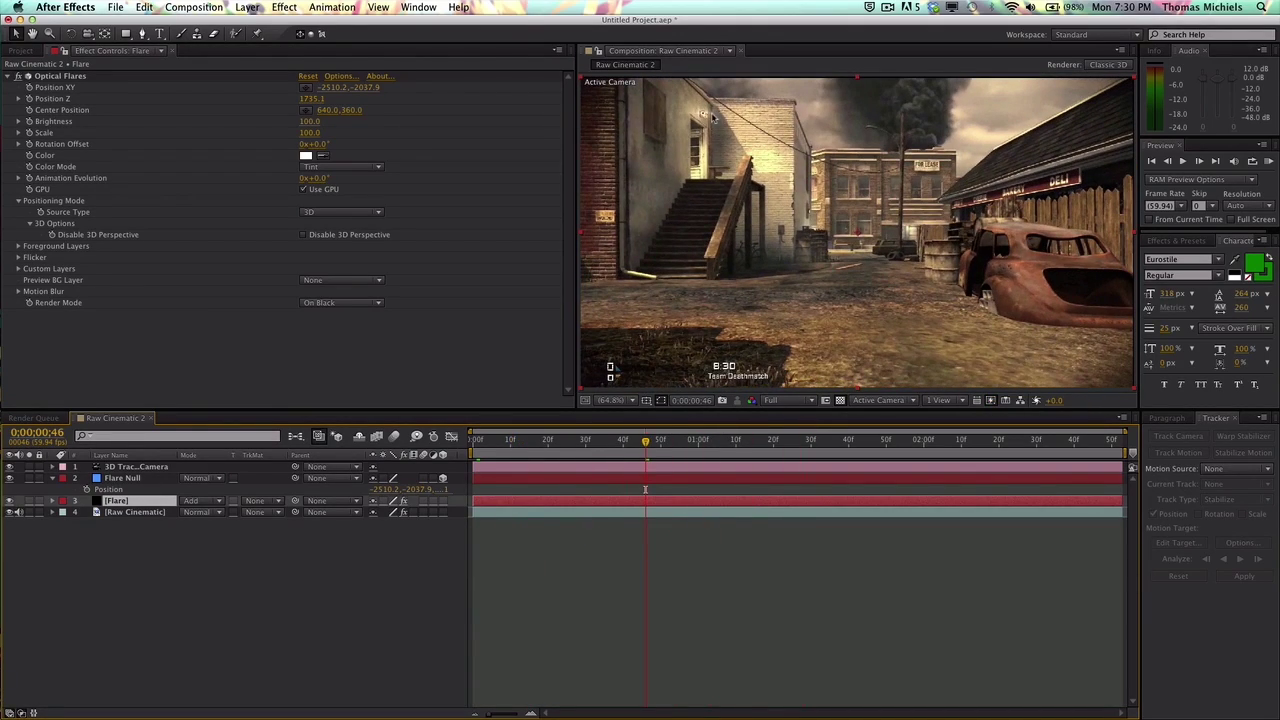
- Delete the Flare Null layer
click(789, 589)
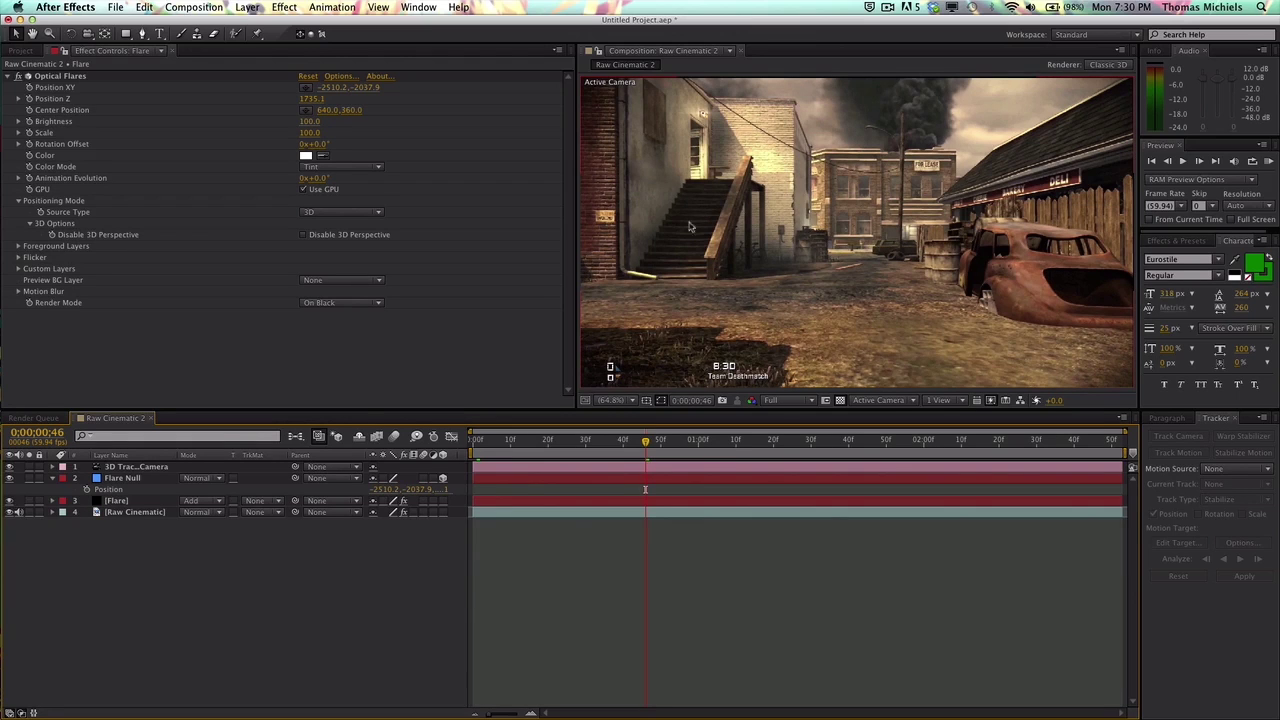
click(155, 480)
key(Delete)
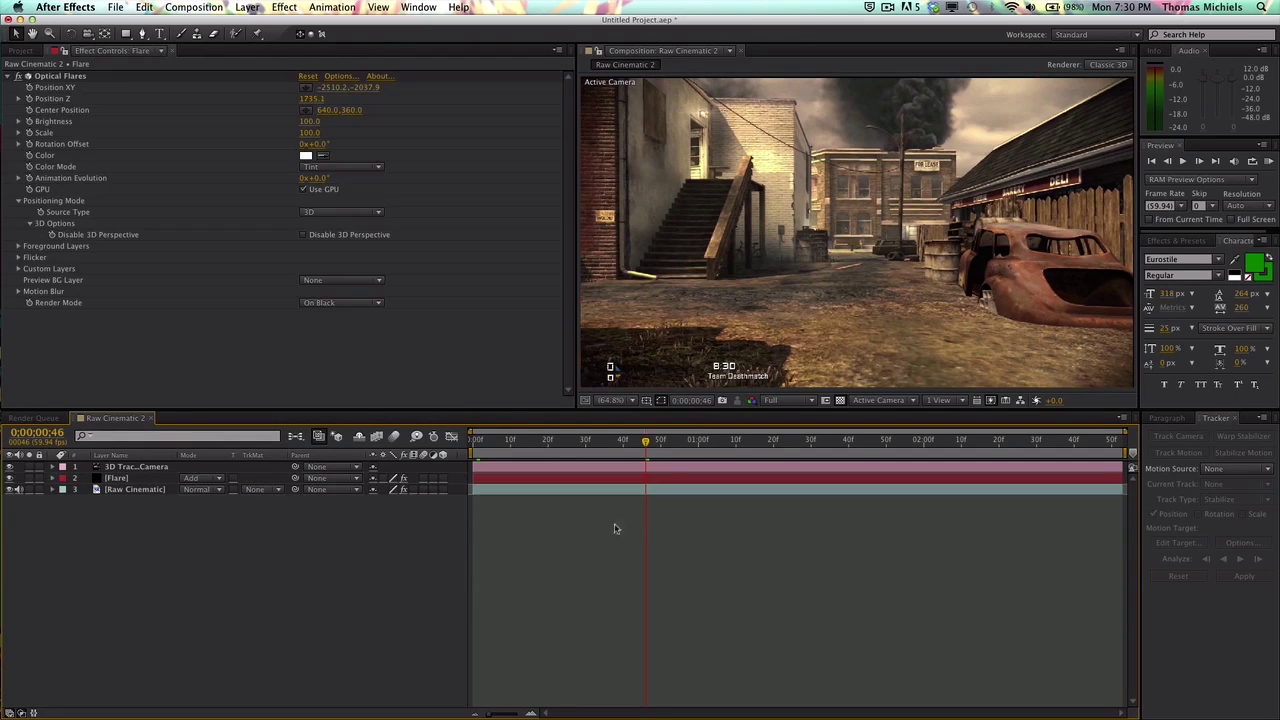
- Align the flare with the wall lamp at 0;00;00;39 by adjusting its Position XY to -2464.2, -2004.9
drag(652, 440, 620, 441)
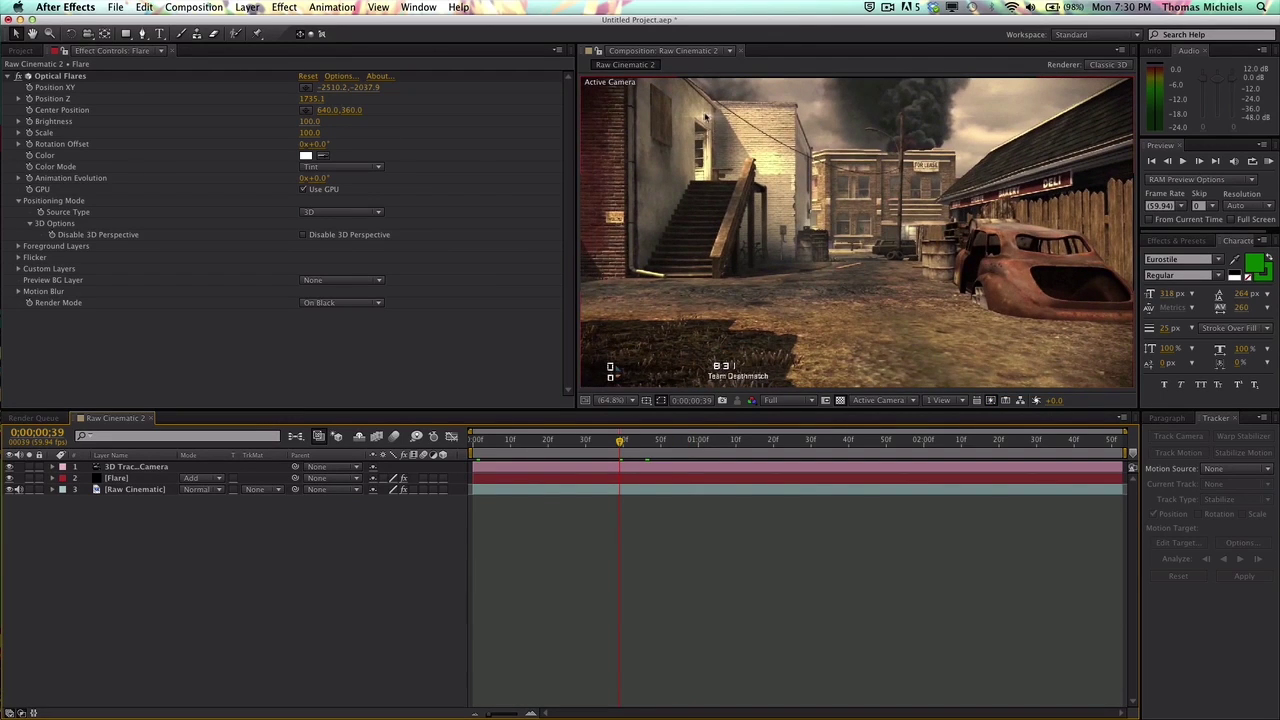
key(slash)
key(h)
drag(683, 133, 820, 250)
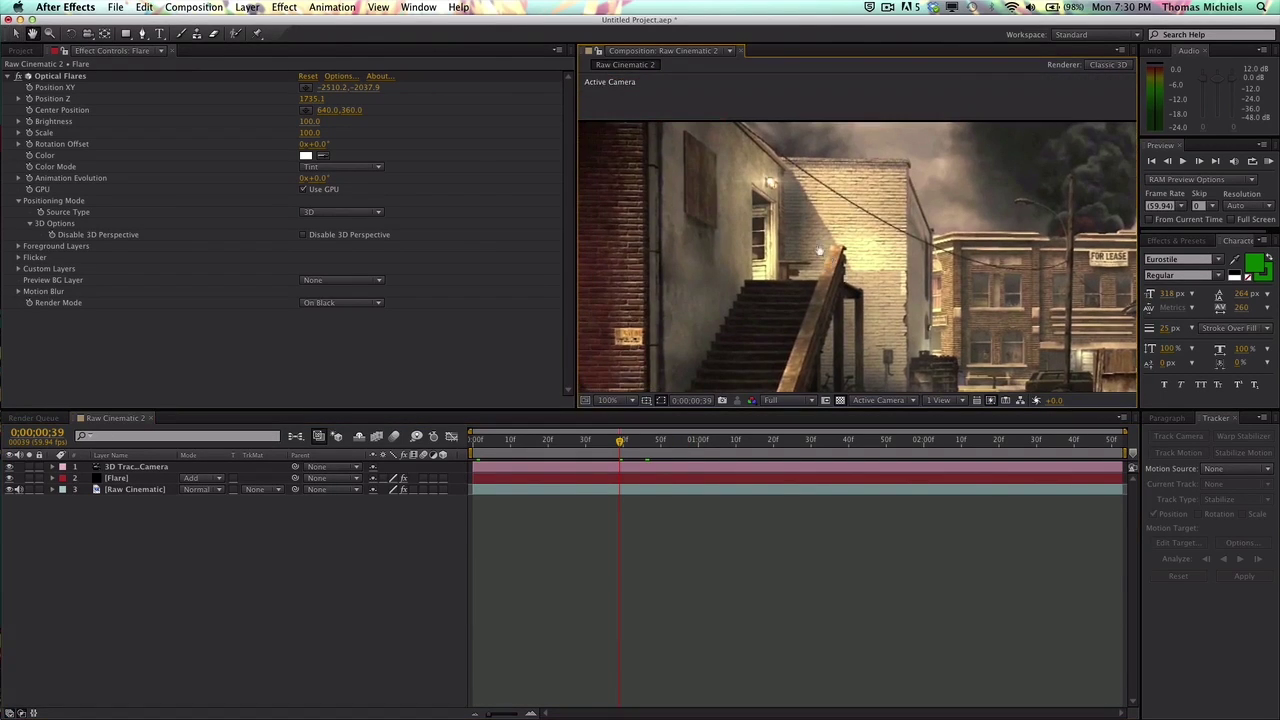
key(v)
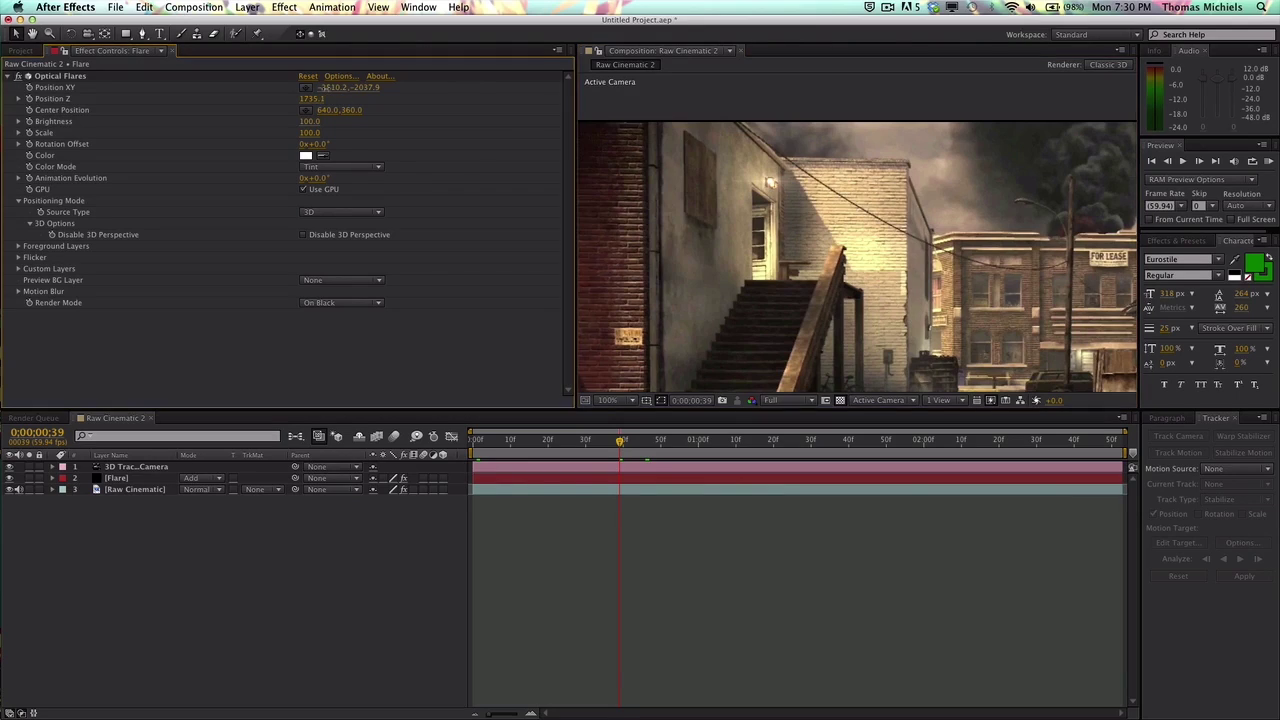
drag(326, 88, 381, 87)
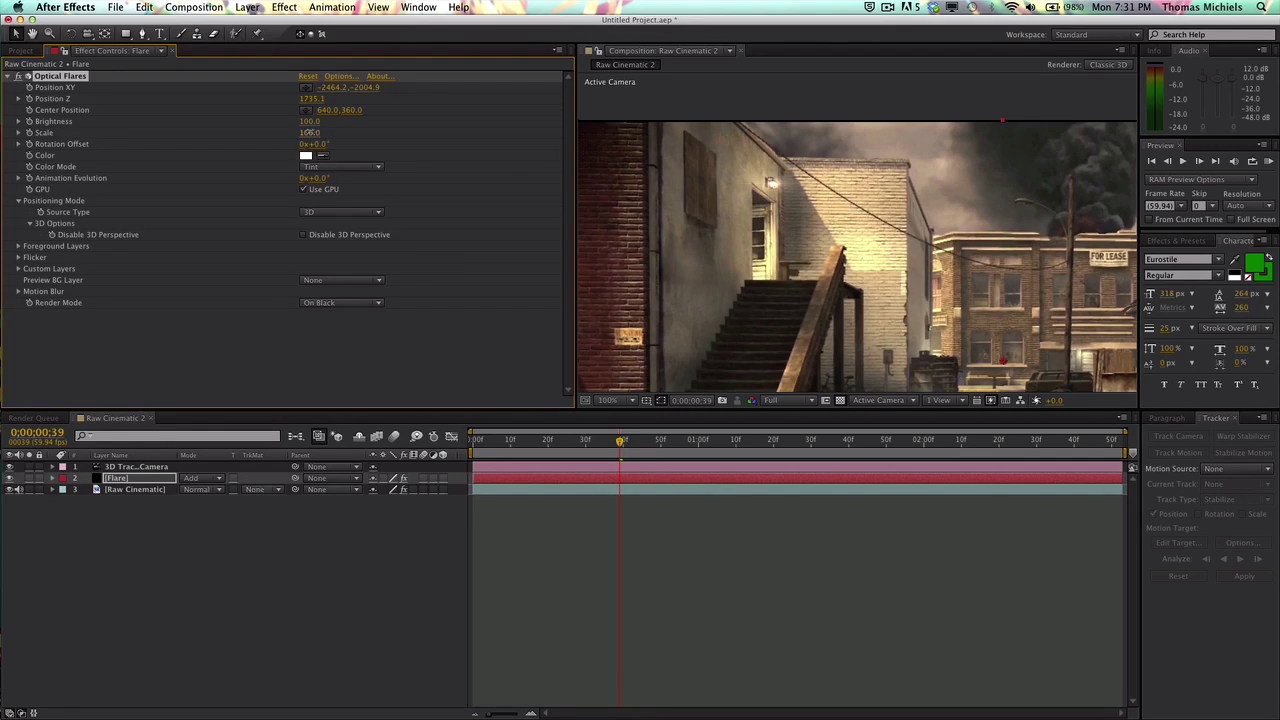
- Increase the flare's scale to 340 and scrub the full frame back towards the start to preview it
drag(309, 132, 340, 134)
click(604, 401)
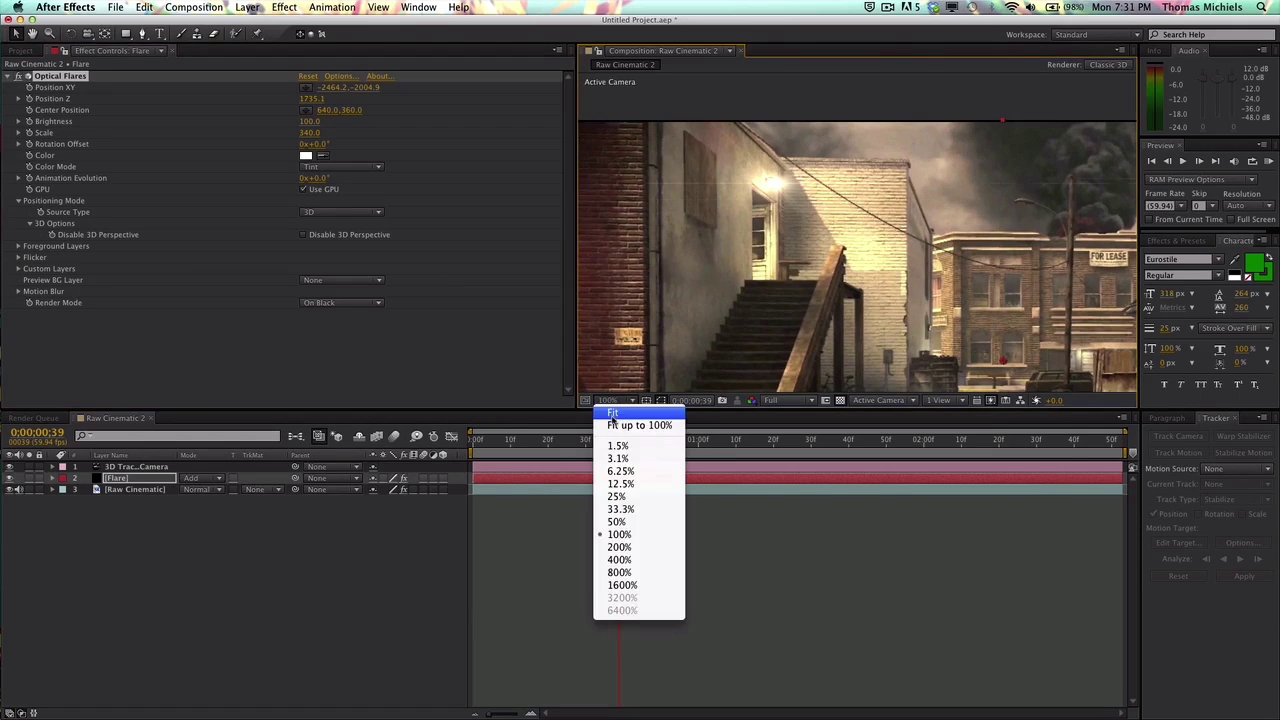
click(613, 413)
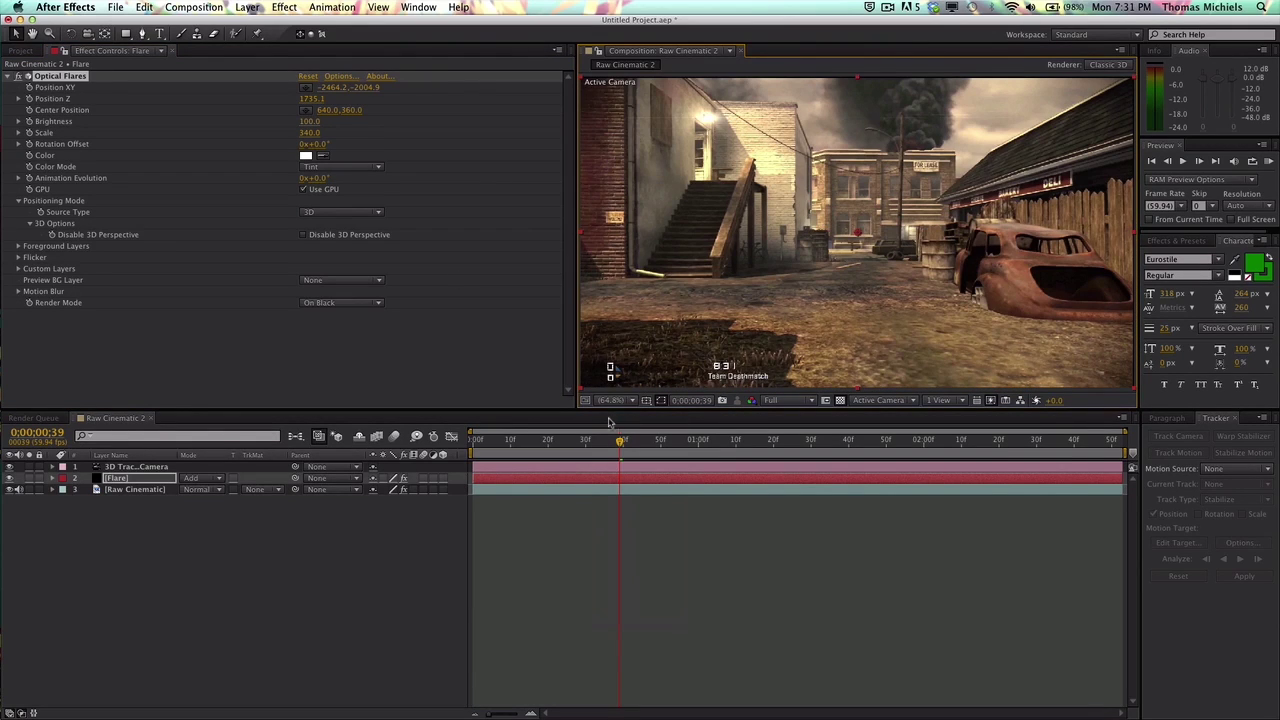
drag(620, 440, 484, 441)
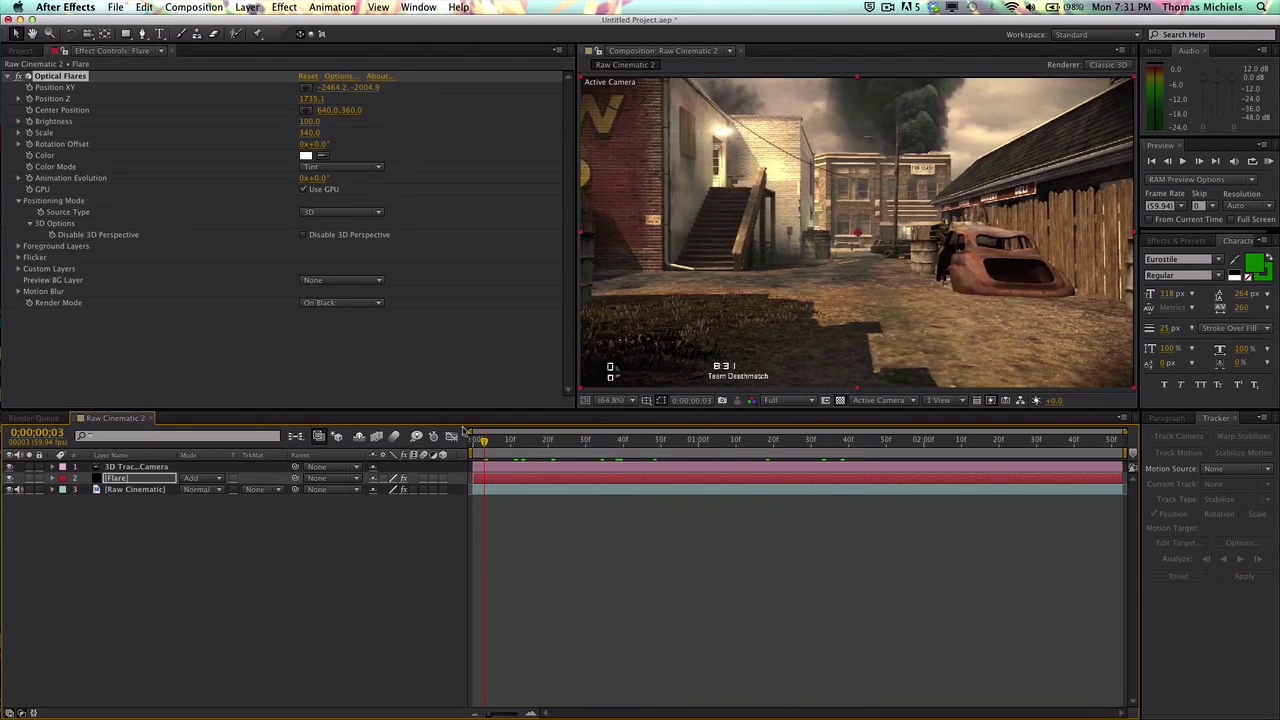
- Give the flare a Sharp flicker with speed 50 and amount 60, and preview it across the timeline
click(17, 257)
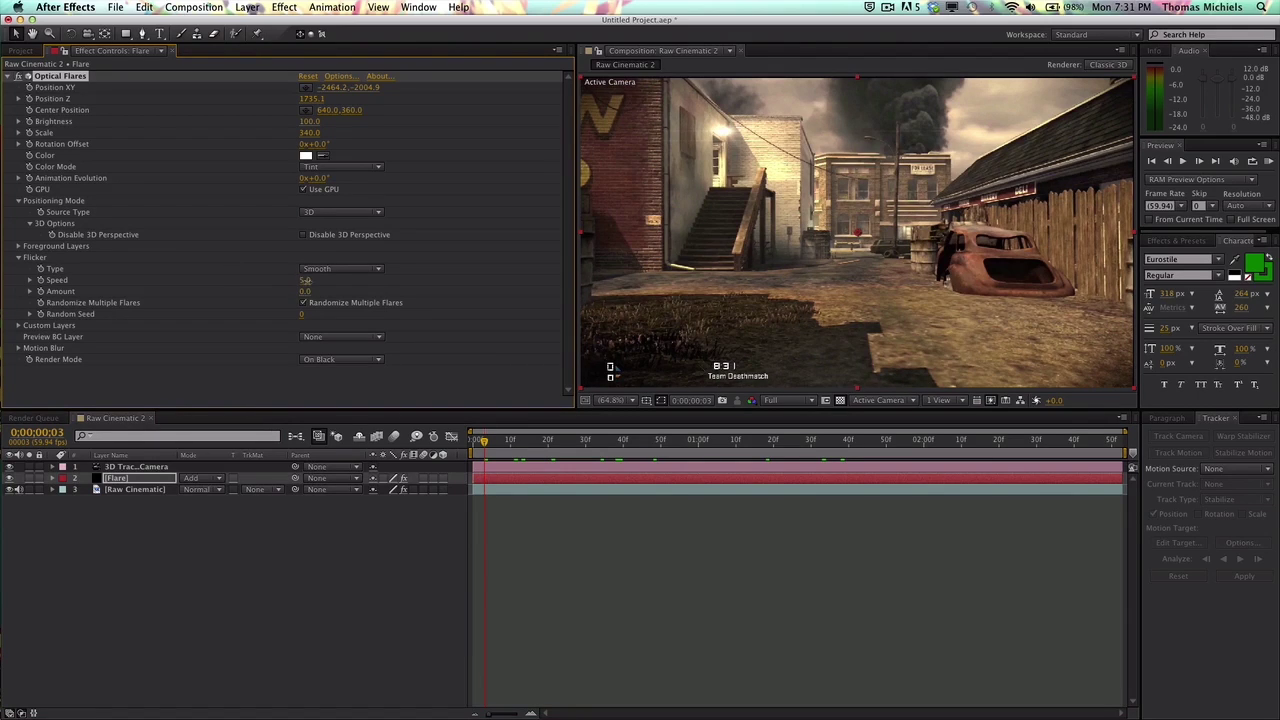
mouse_move(306, 292)
mouse_down()
mouse_move(342, 291)
mouse_move(314, 280)
mouse_up()
click(340, 268)
click(320, 287)
drag(520, 441, 604, 453)
click(560, 540)
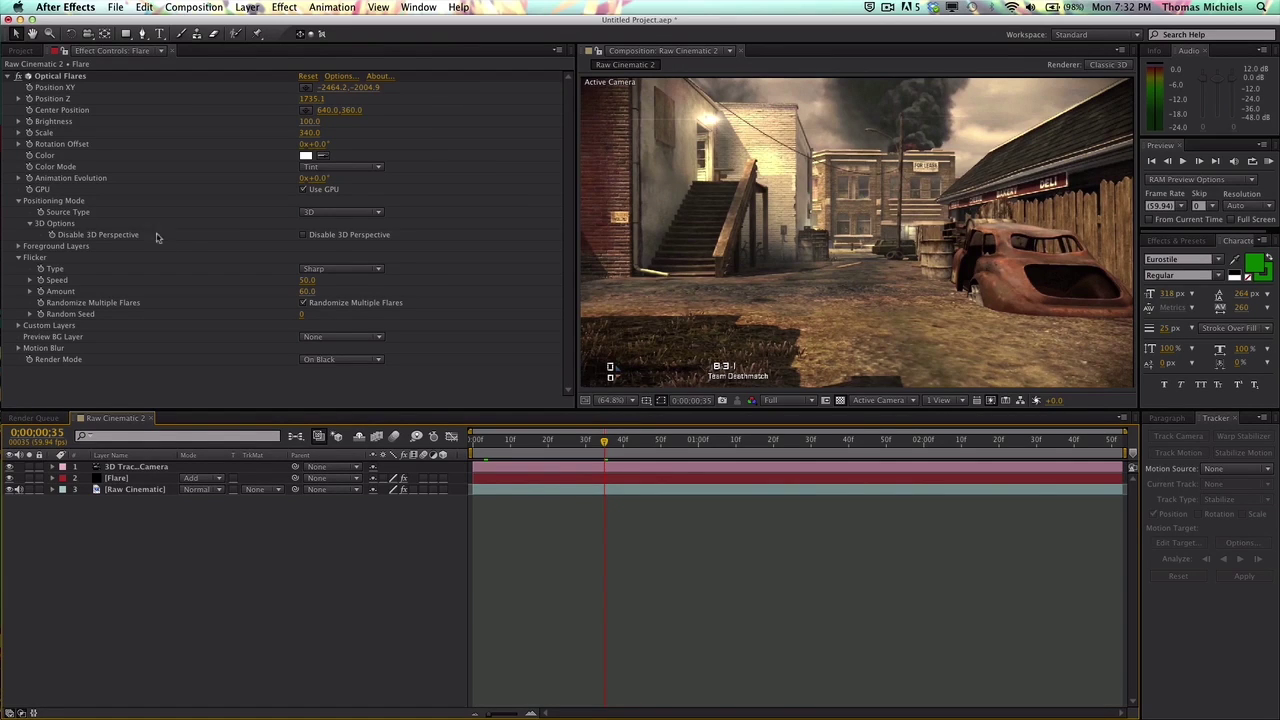
- Open the project's file commands
click(116, 7)
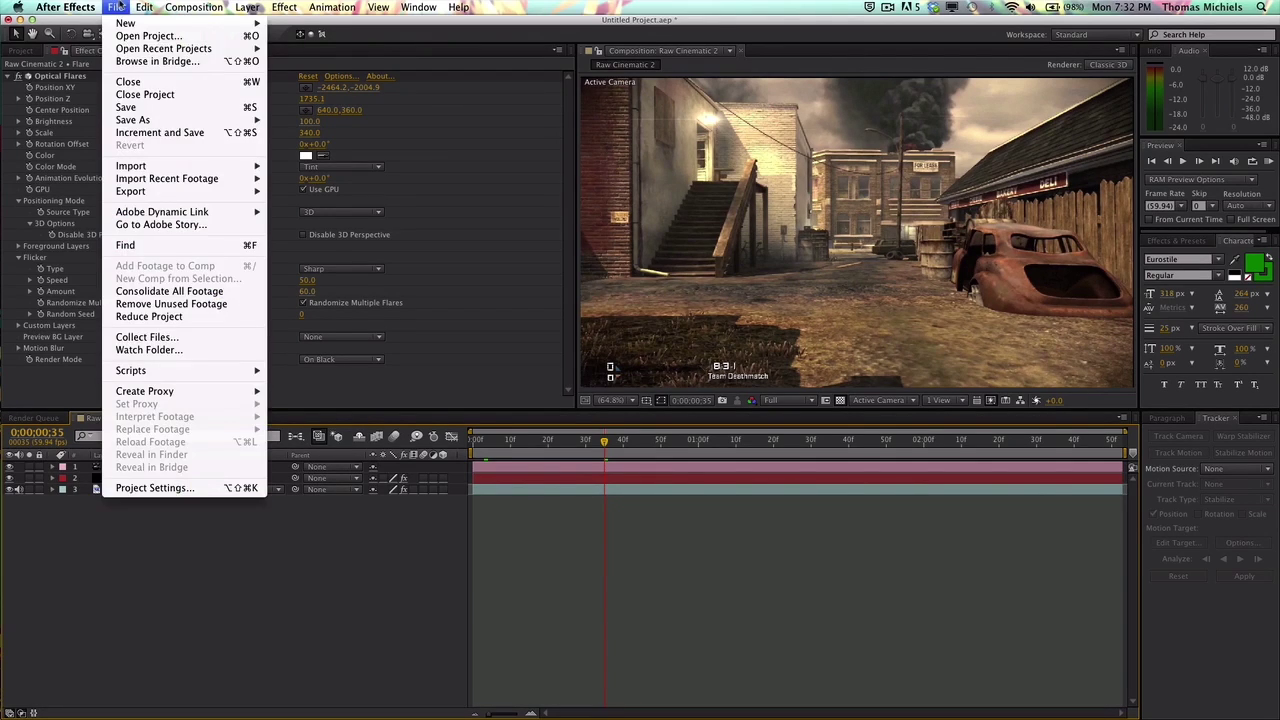